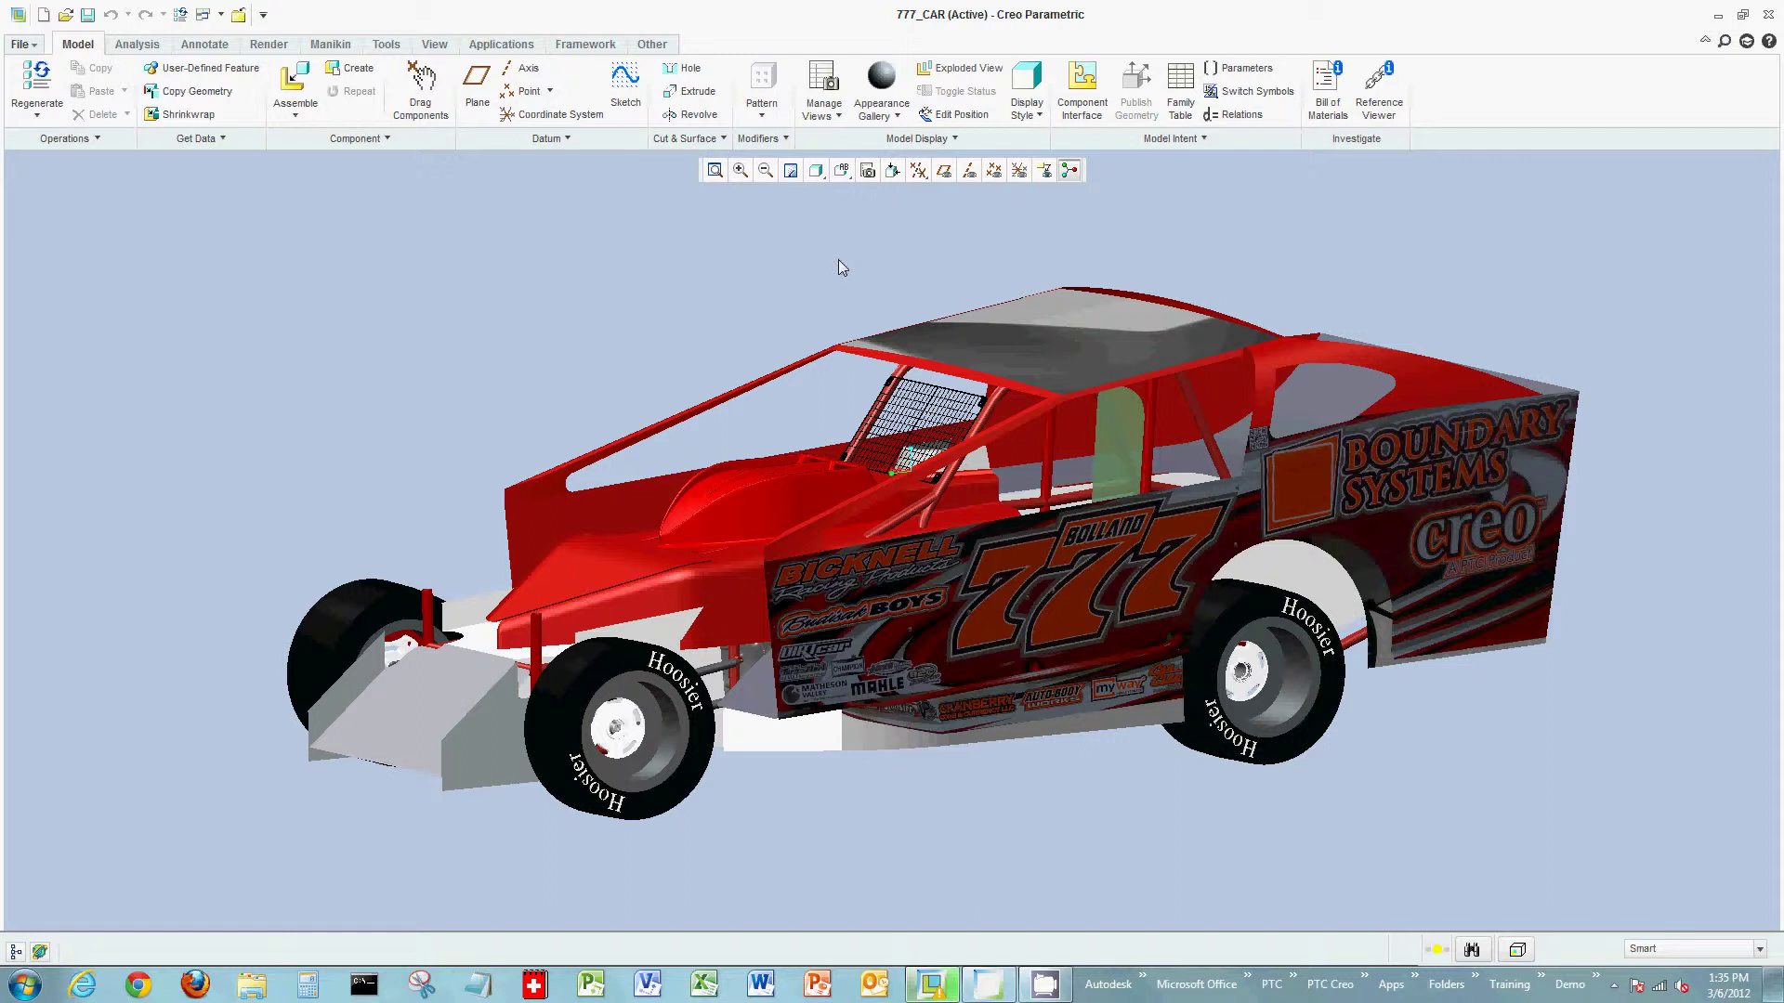
# Step: Try 'extrude' in the command search box, then clear and collapse it
pyautogui.click(1725, 45)
pyautogui.write('extu')
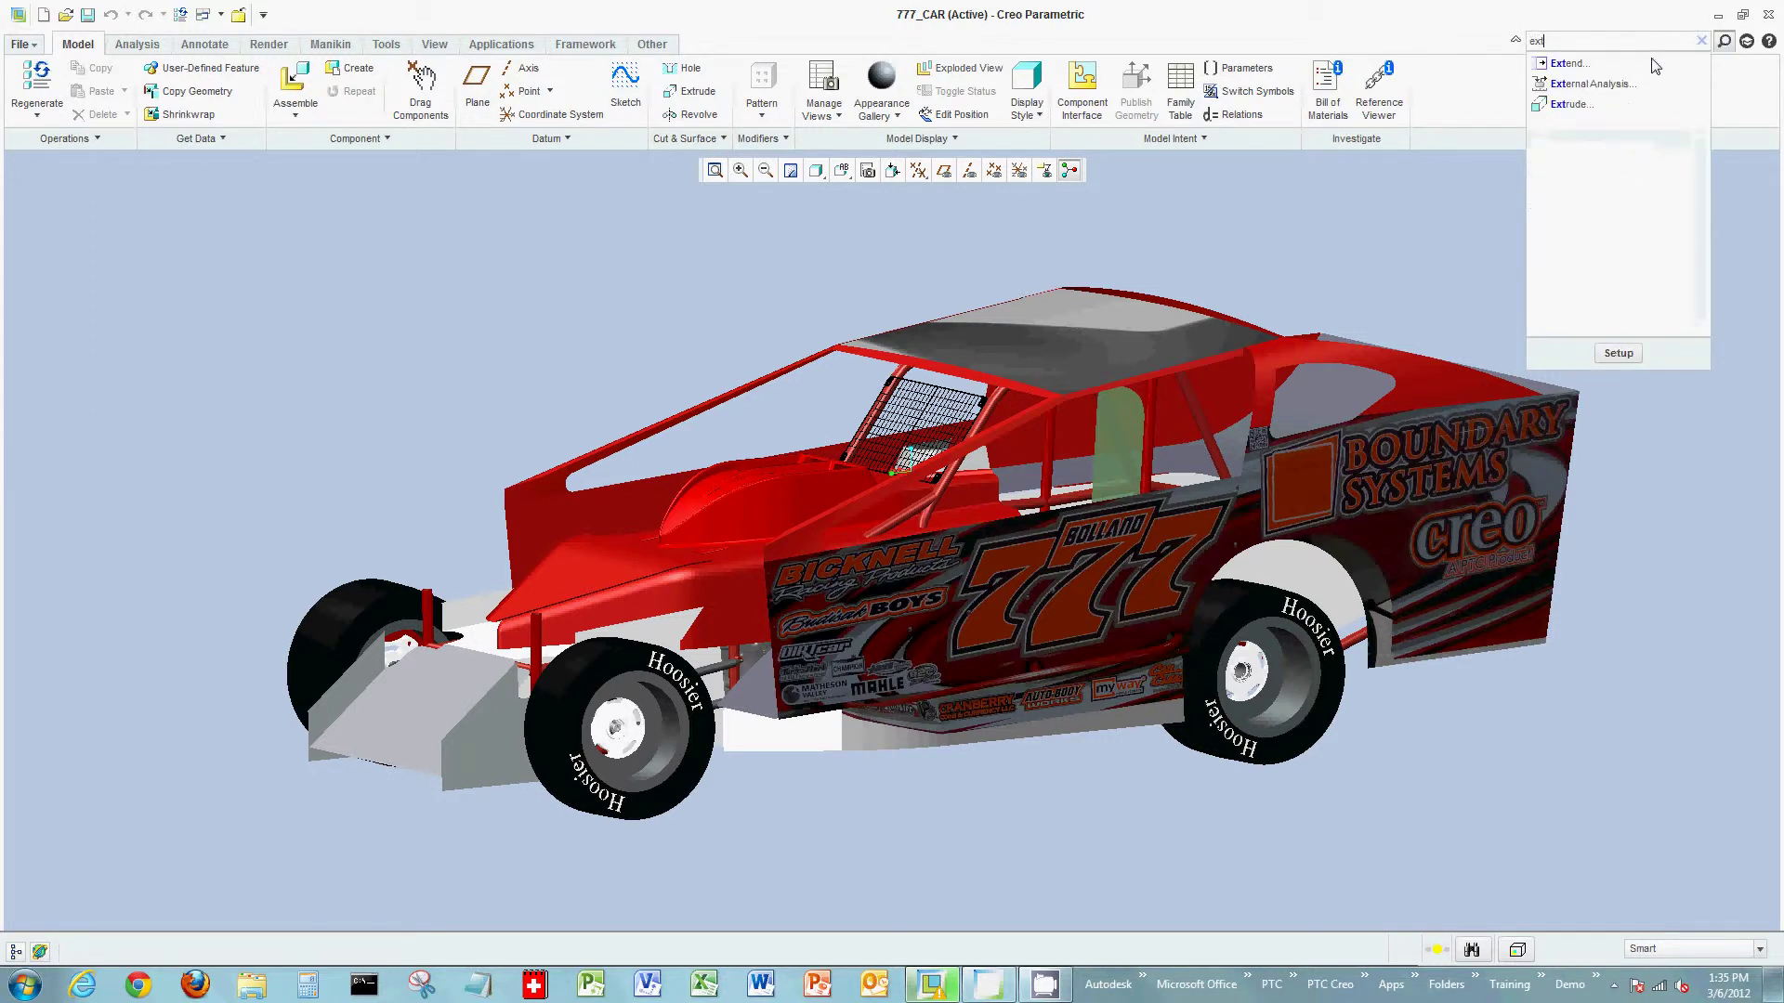
pyautogui.press('BackSpace')
pyautogui.press('BackSpace')
pyautogui.press('BackSpace')
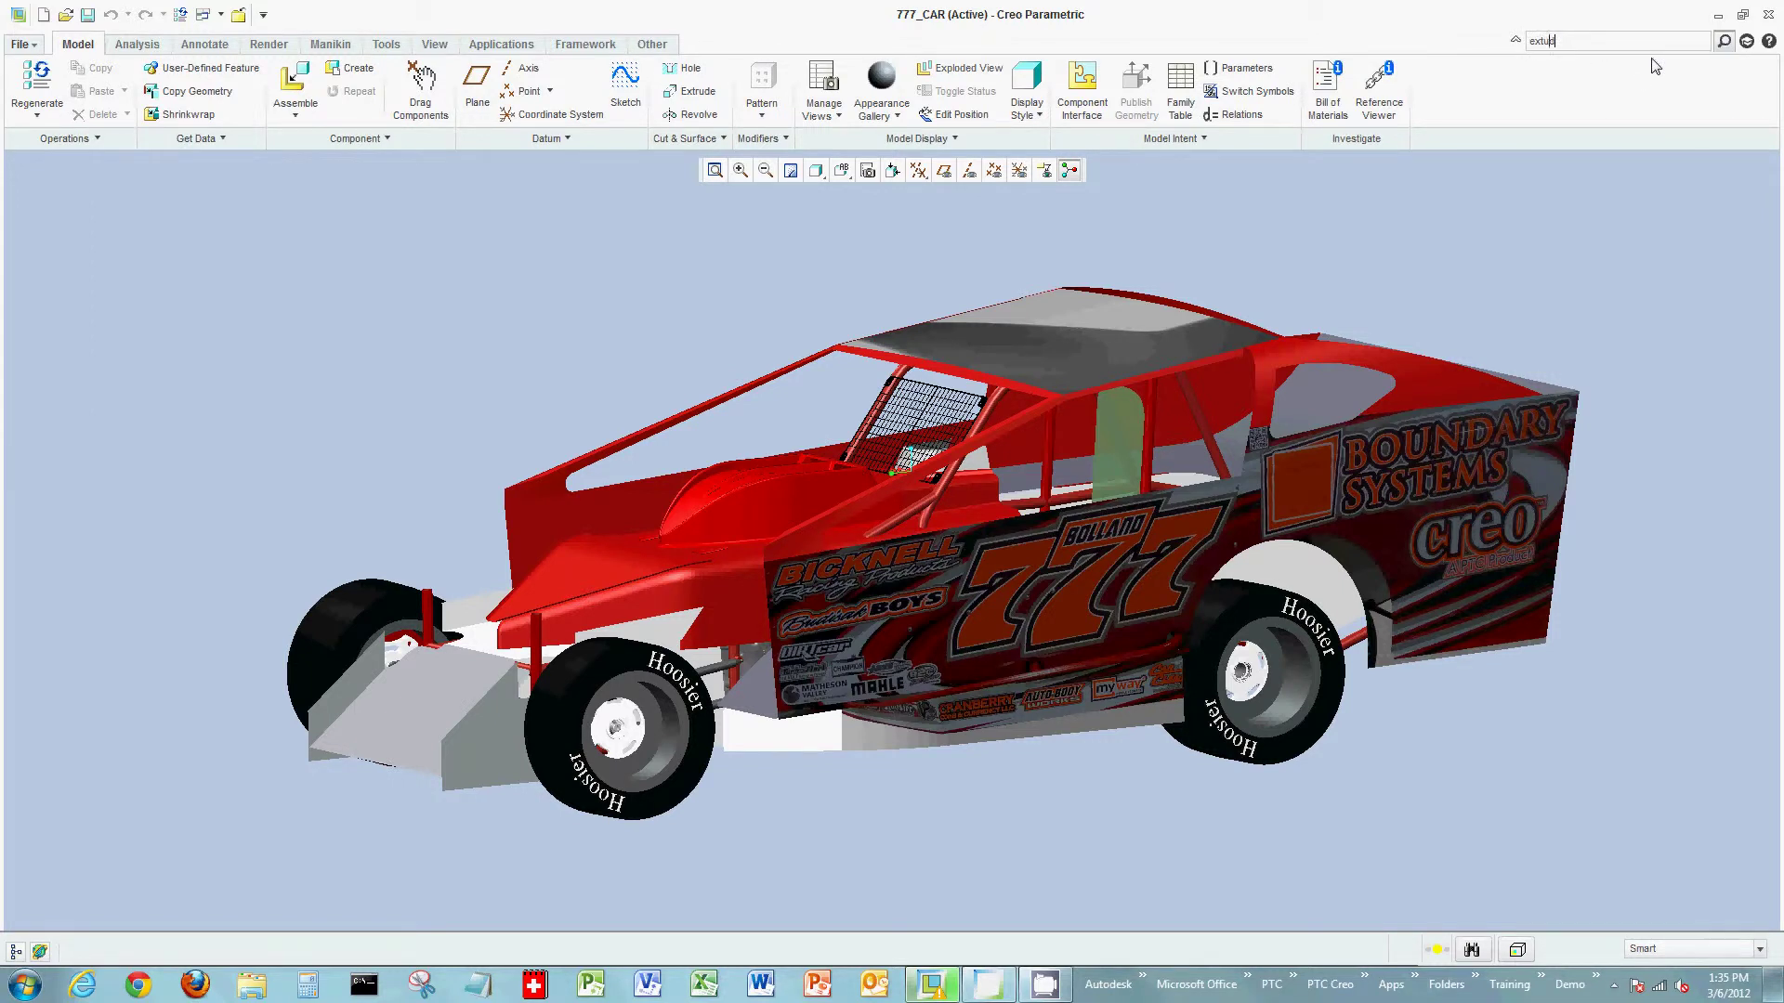
pyautogui.write('rude')
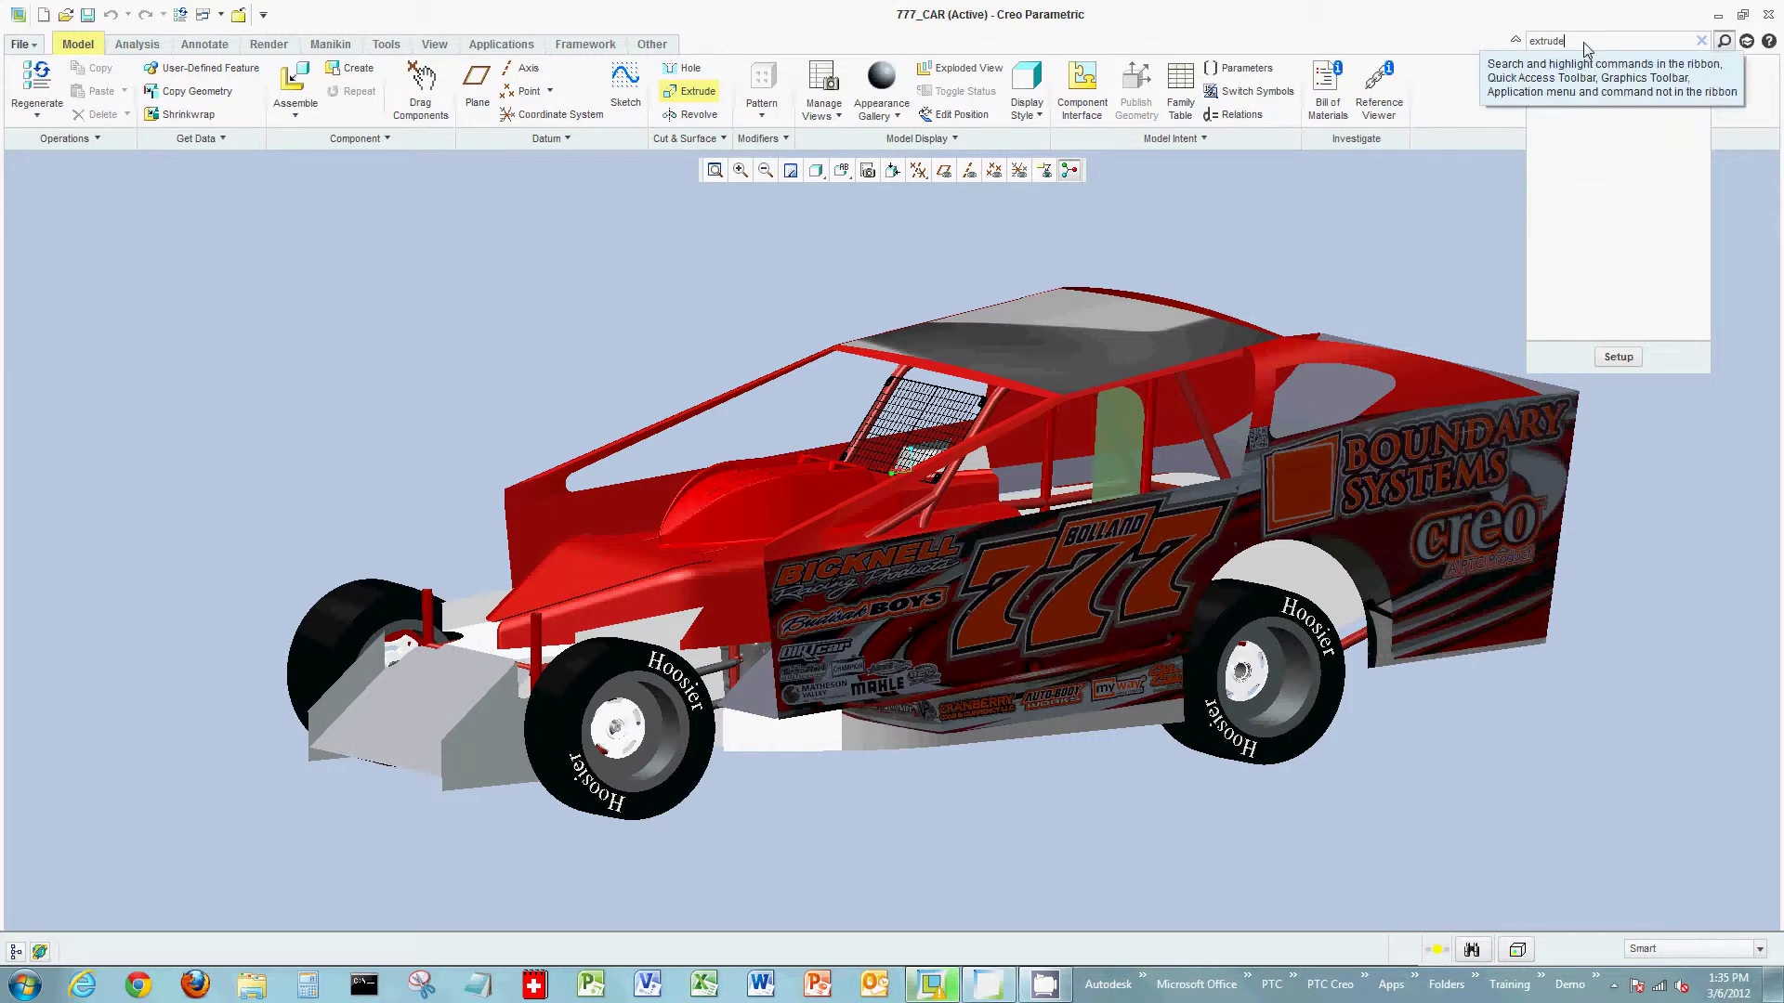
pyautogui.press('Escape')
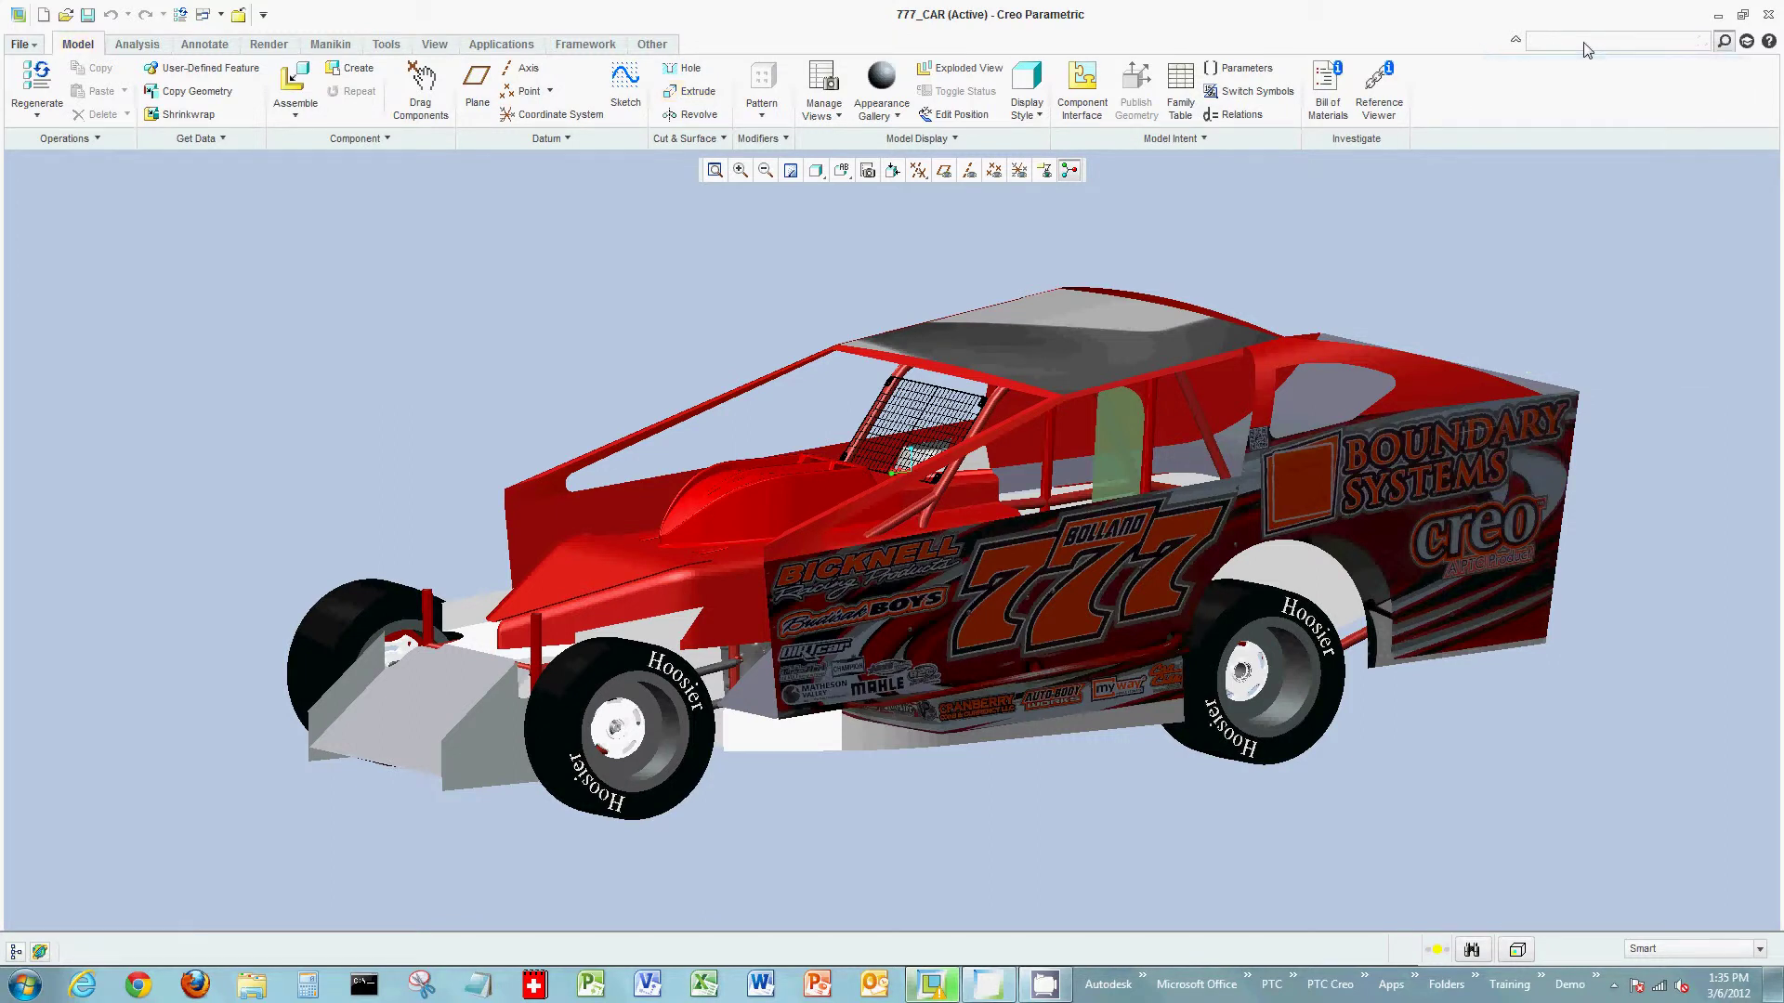
pyautogui.click(1721, 37)
# Step: Search the Help Center for 'extrude' and scroll through the 190 results
pyautogui.click(1768, 41)
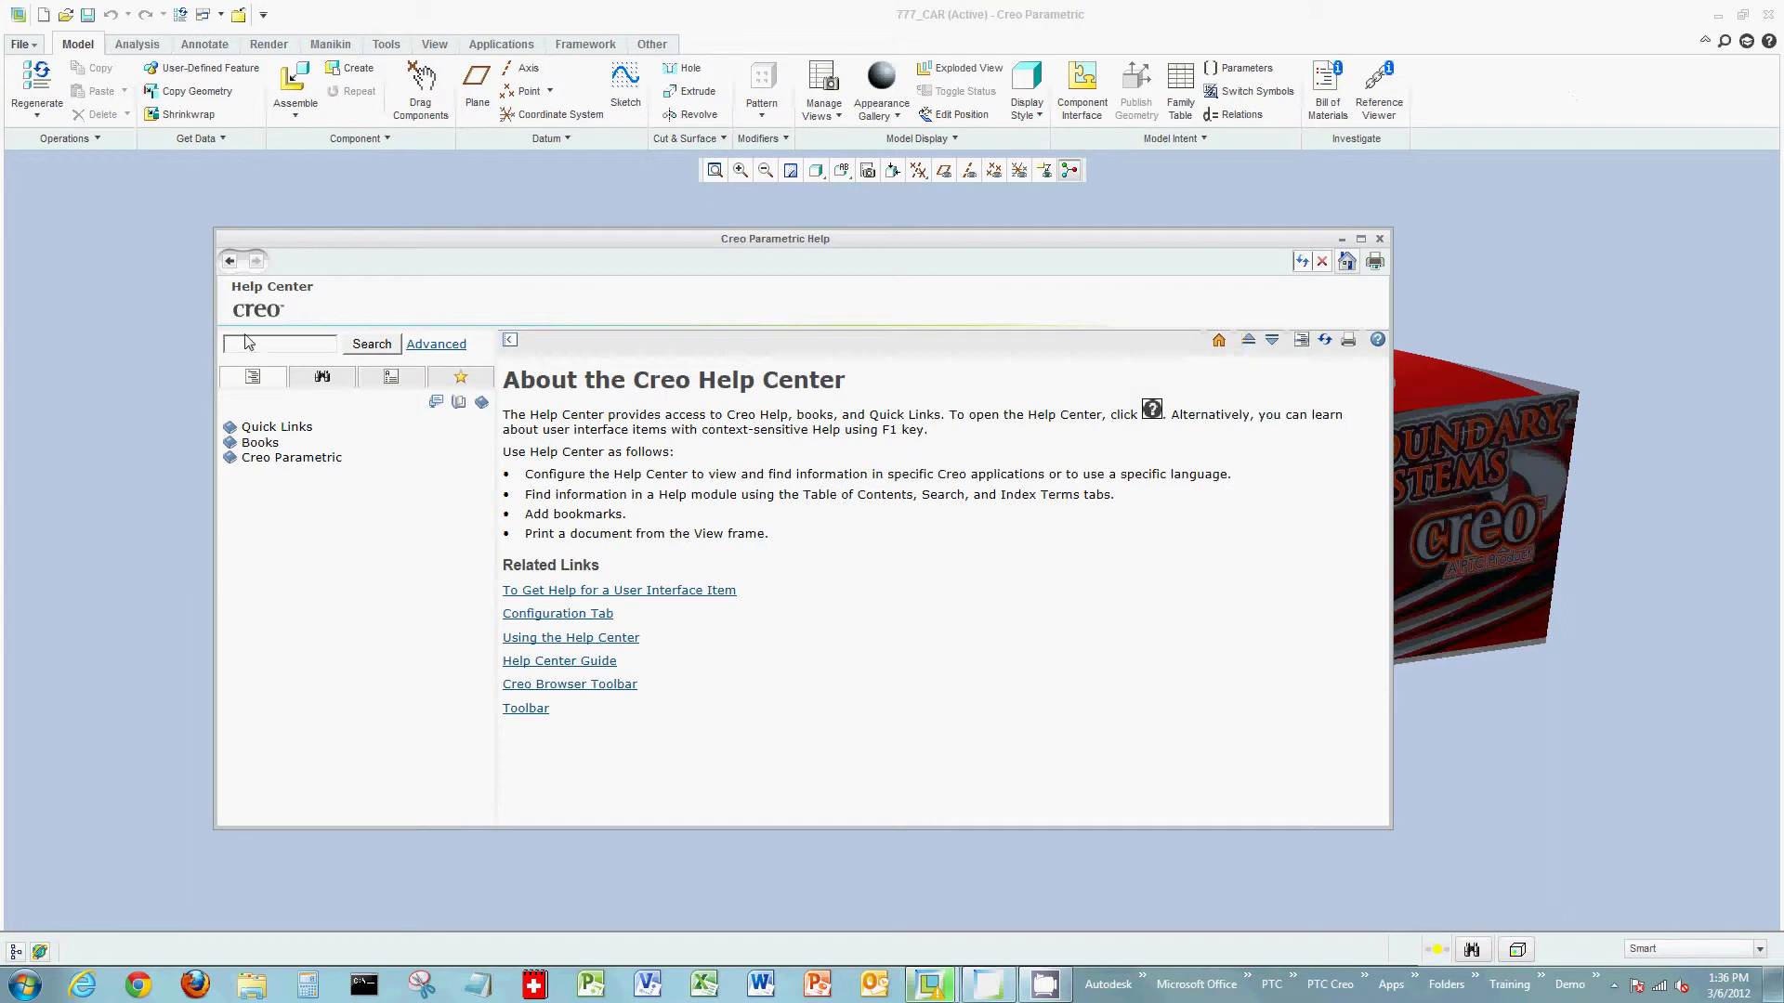
pyautogui.write('extrude')
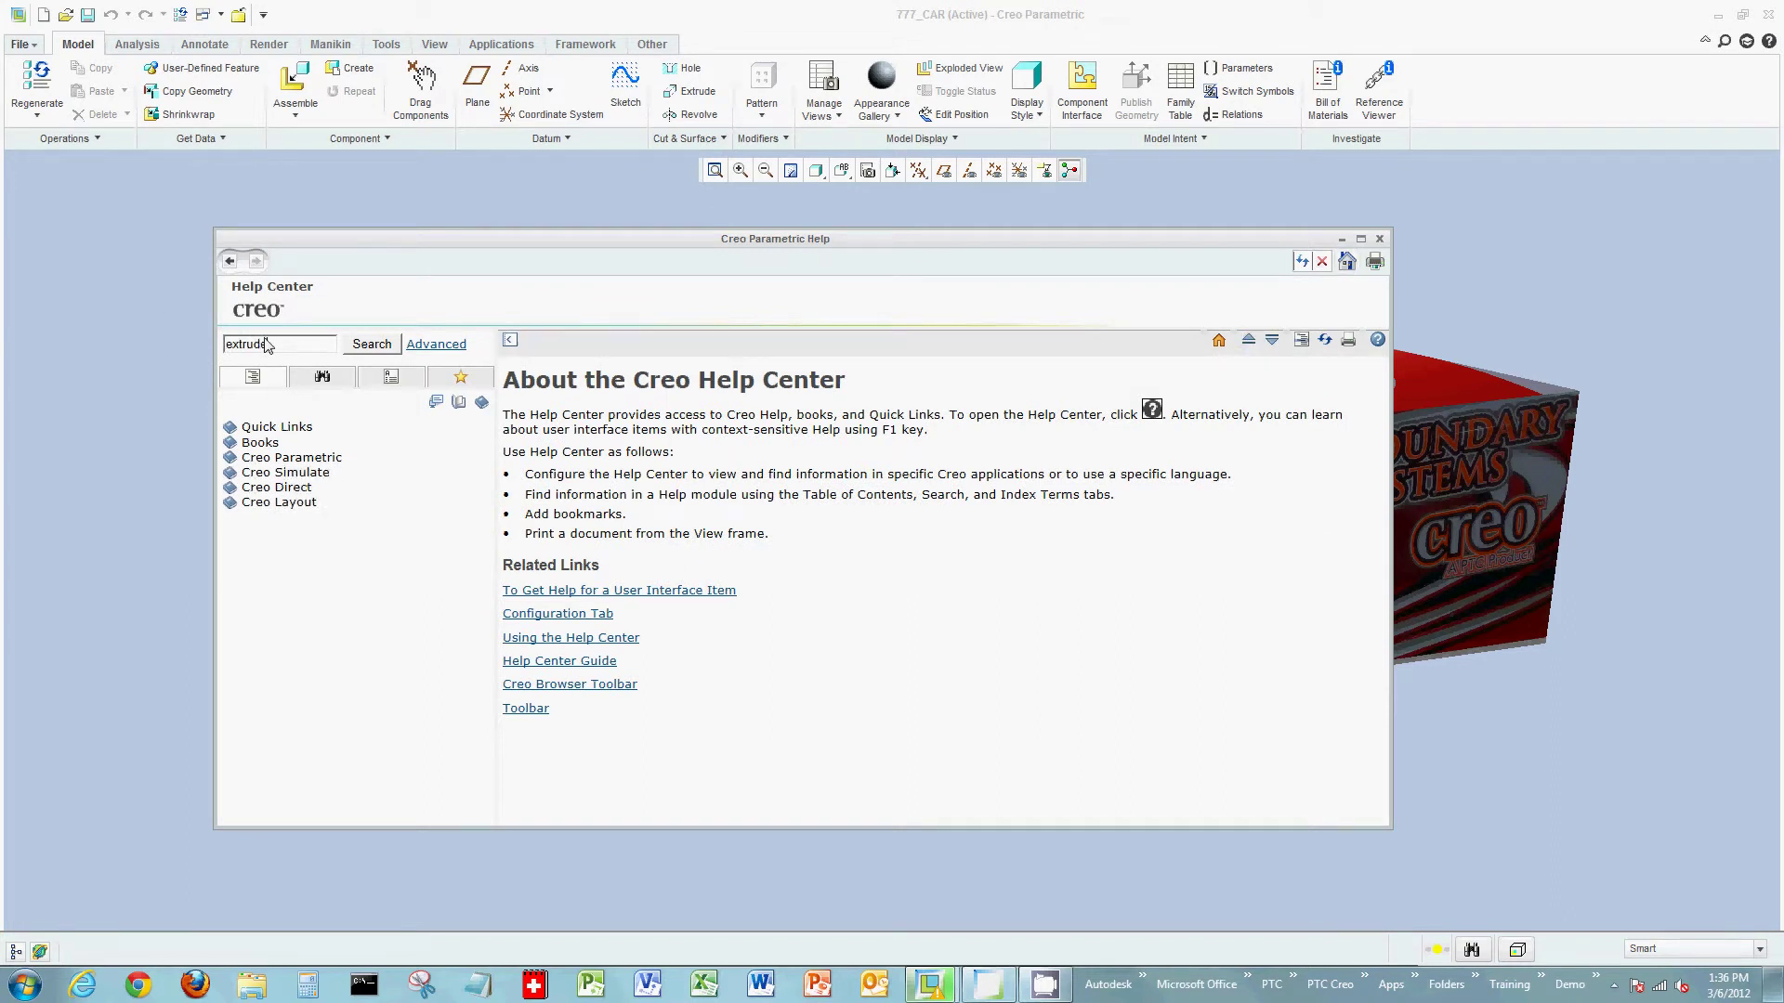
pyautogui.click(391, 348)
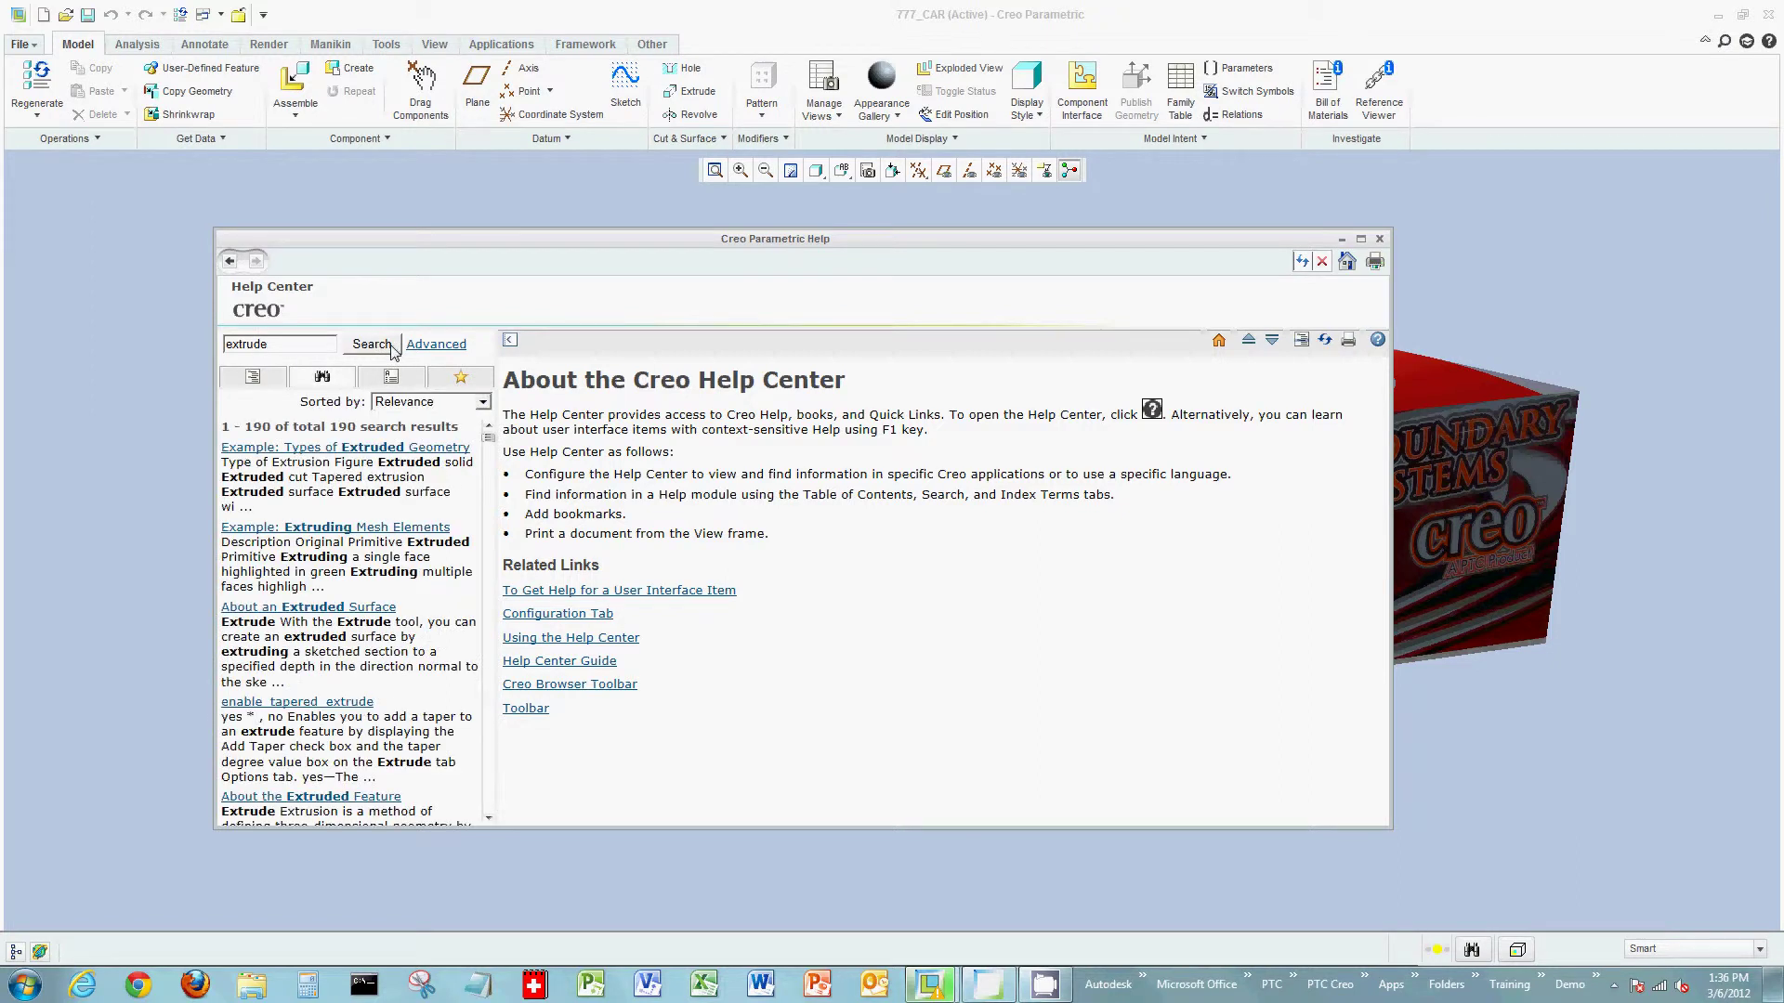
pyautogui.scroll(-3, 432, 523)
pyautogui.scroll(-2, 432, 522)
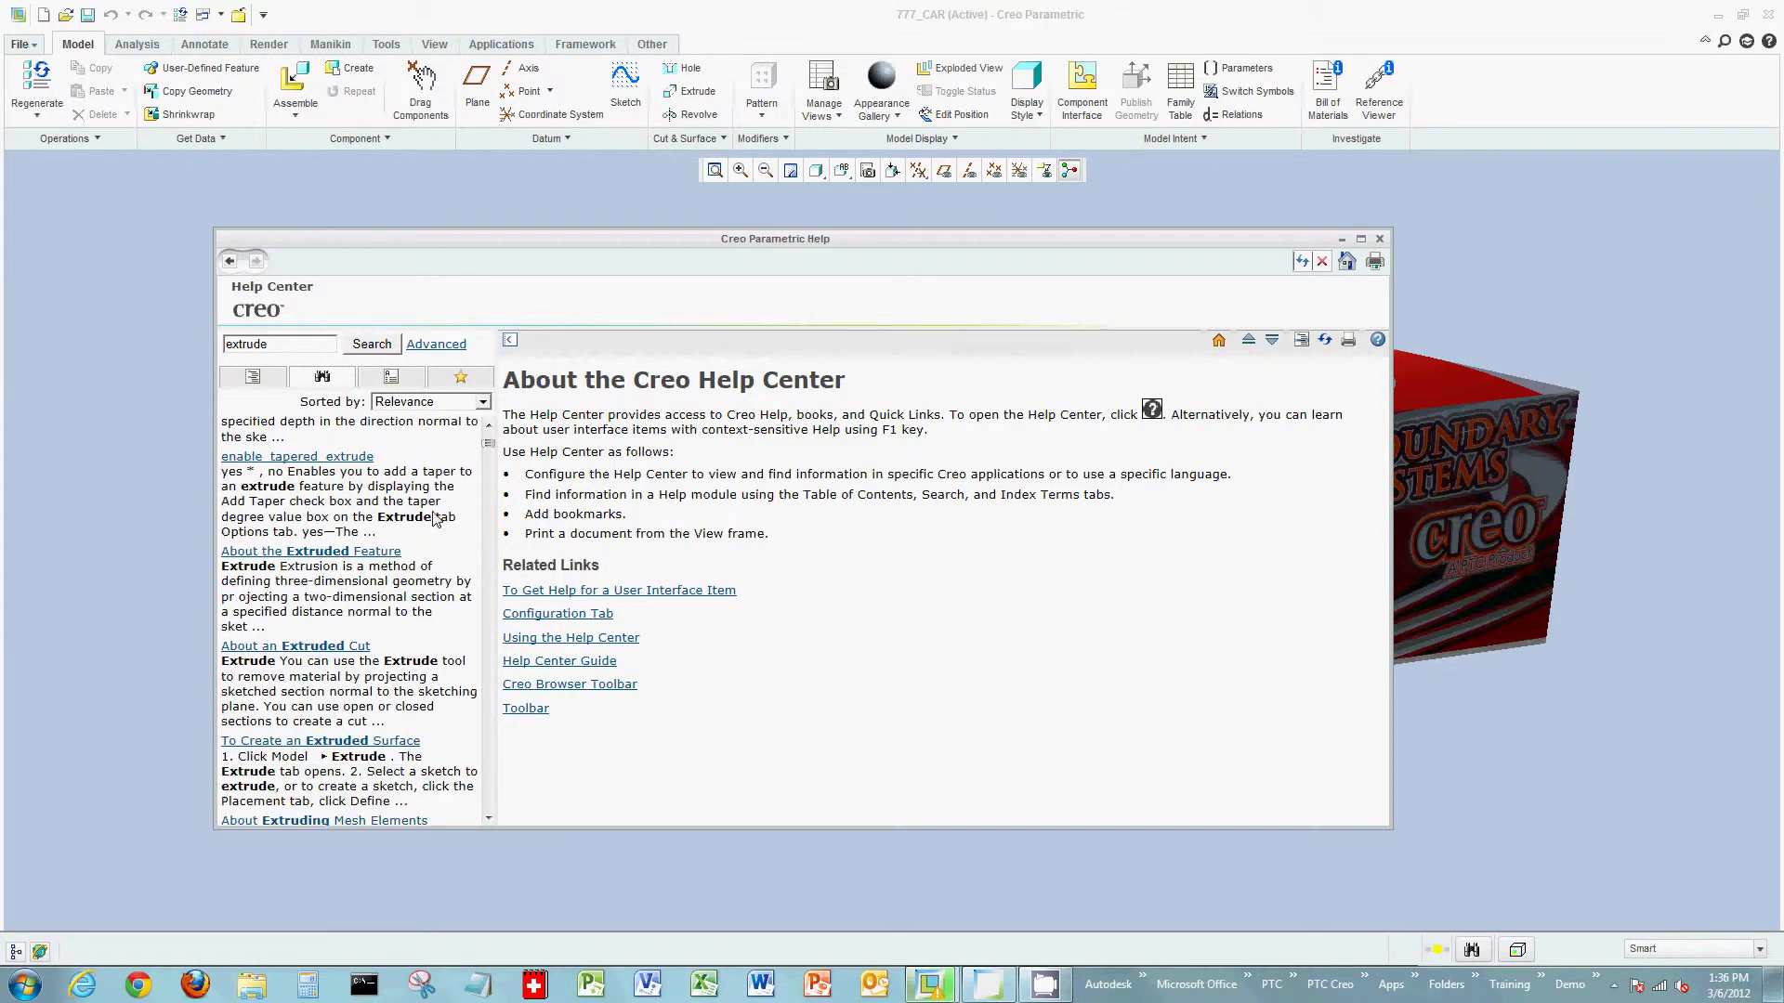
pyautogui.scroll(-2, 432, 518)
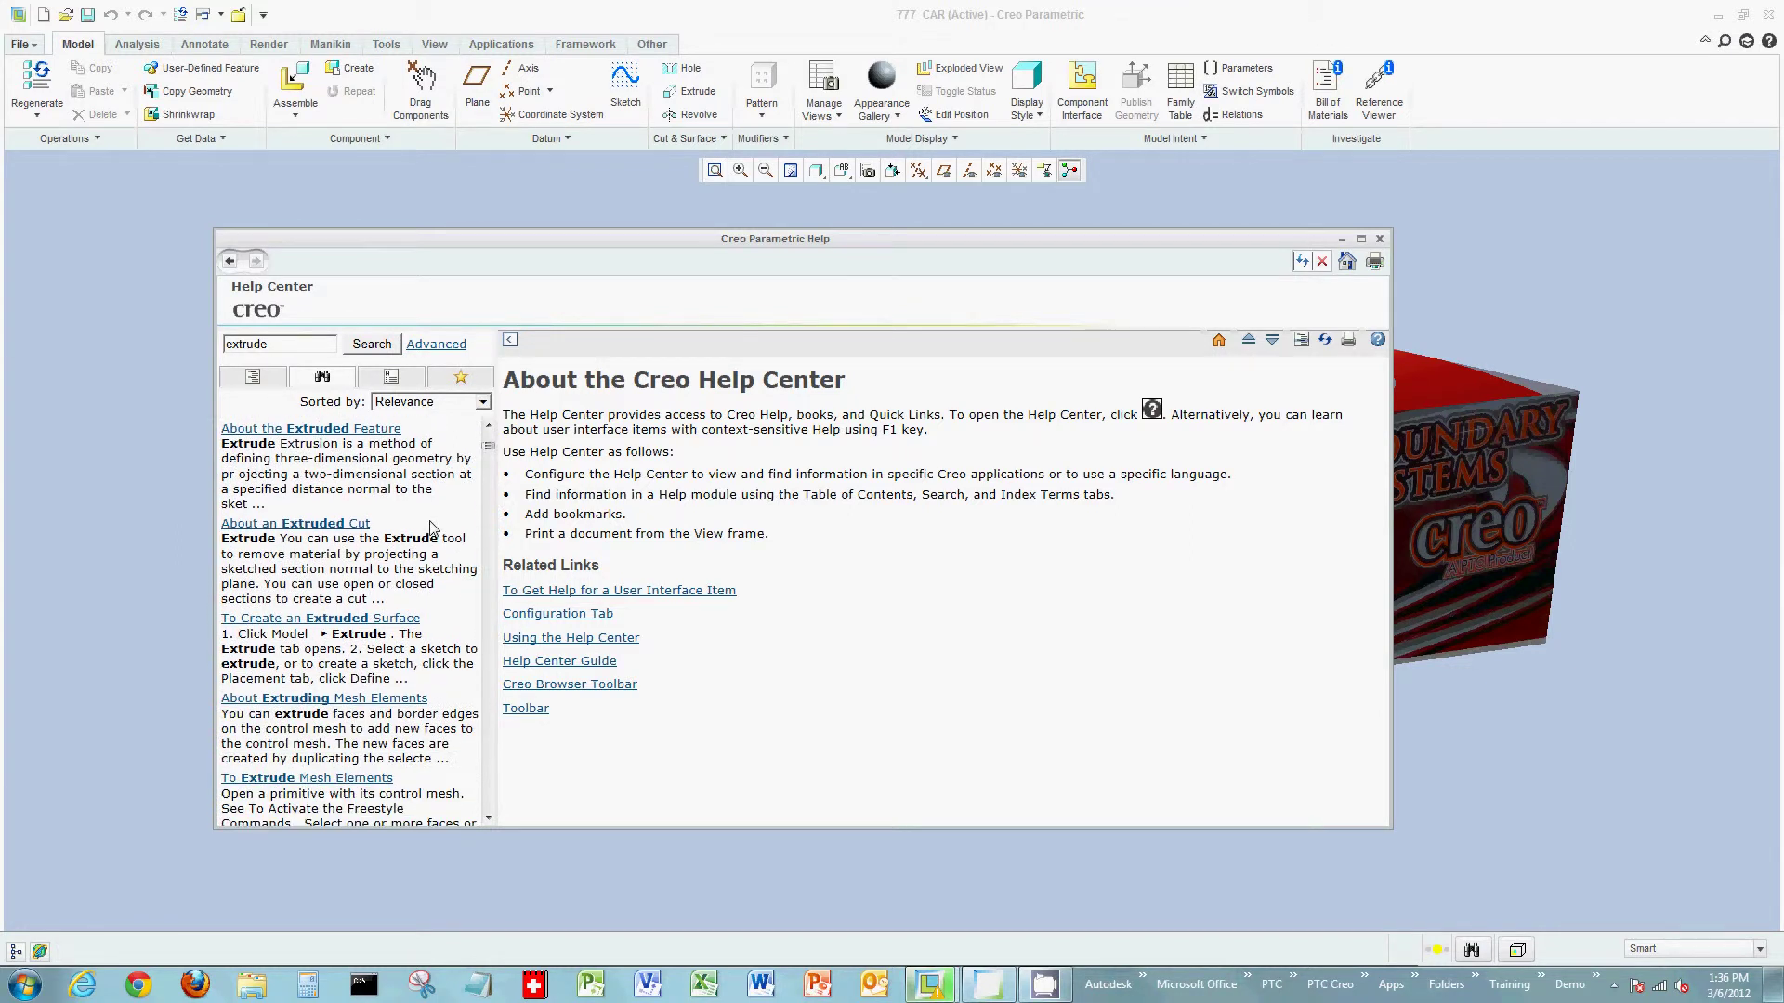
# Step: Read the 'To Create an Extruded Surface' topic, then close the Help Center
pyautogui.click(354, 618)
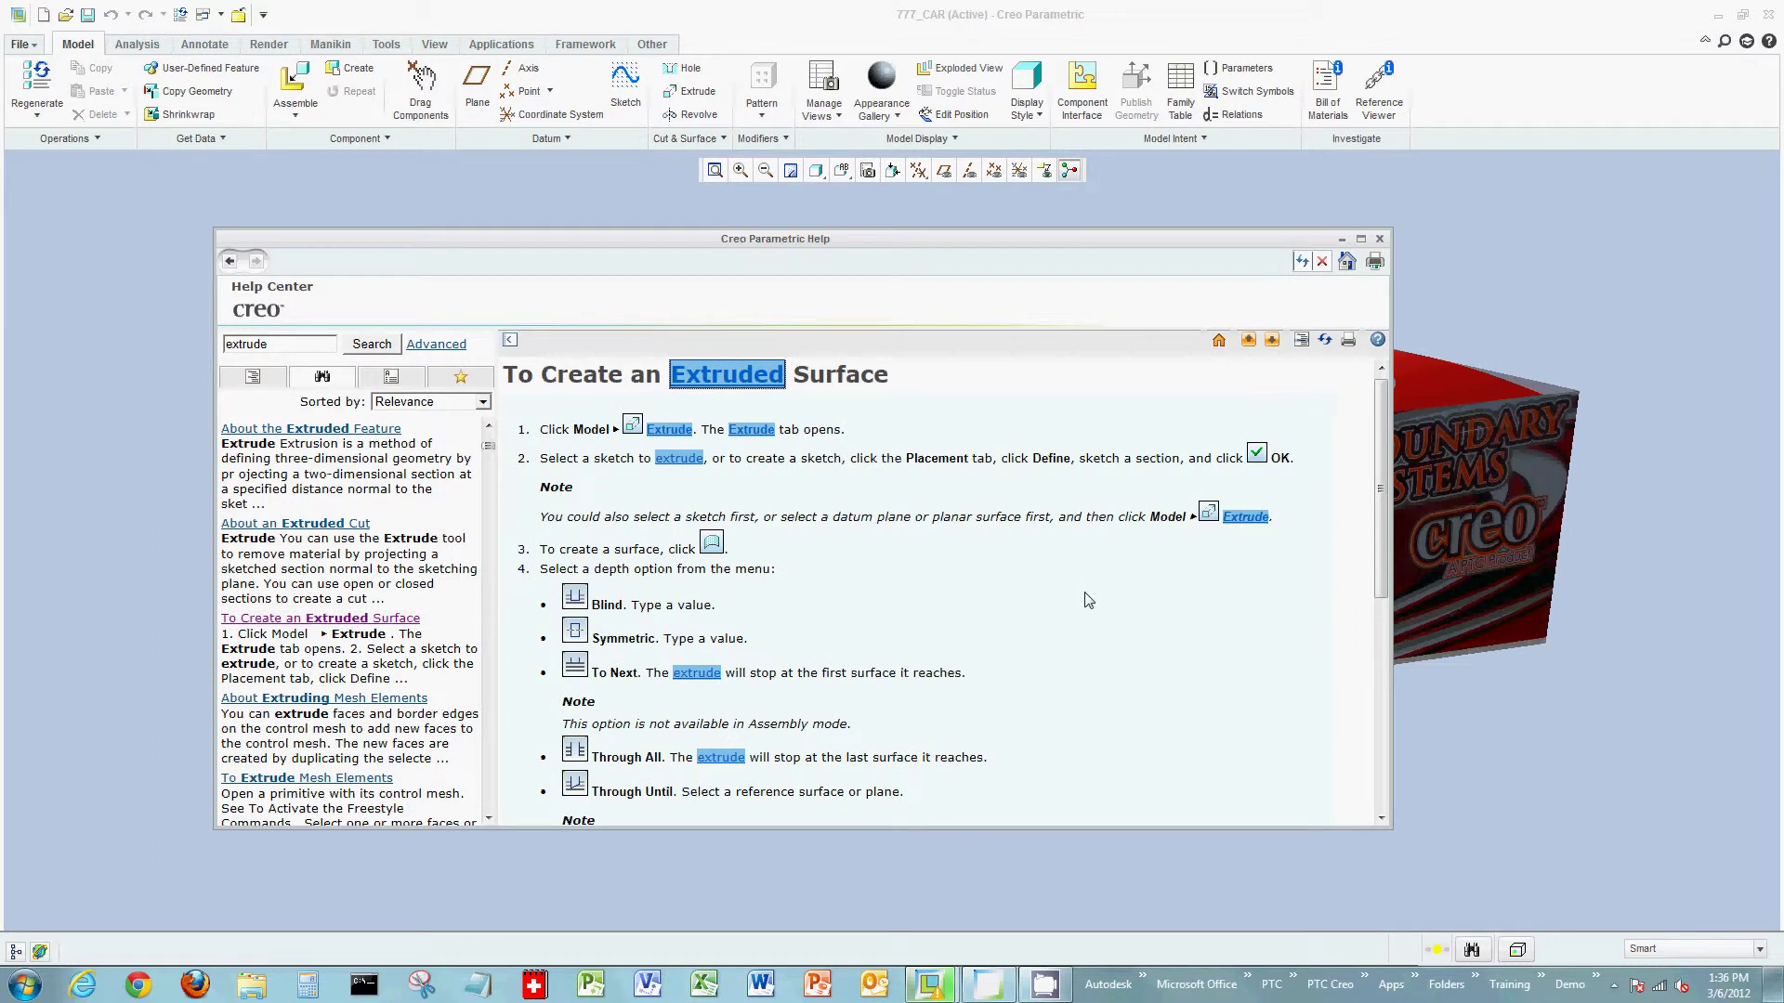
pyautogui.scroll(-3, 1089, 601)
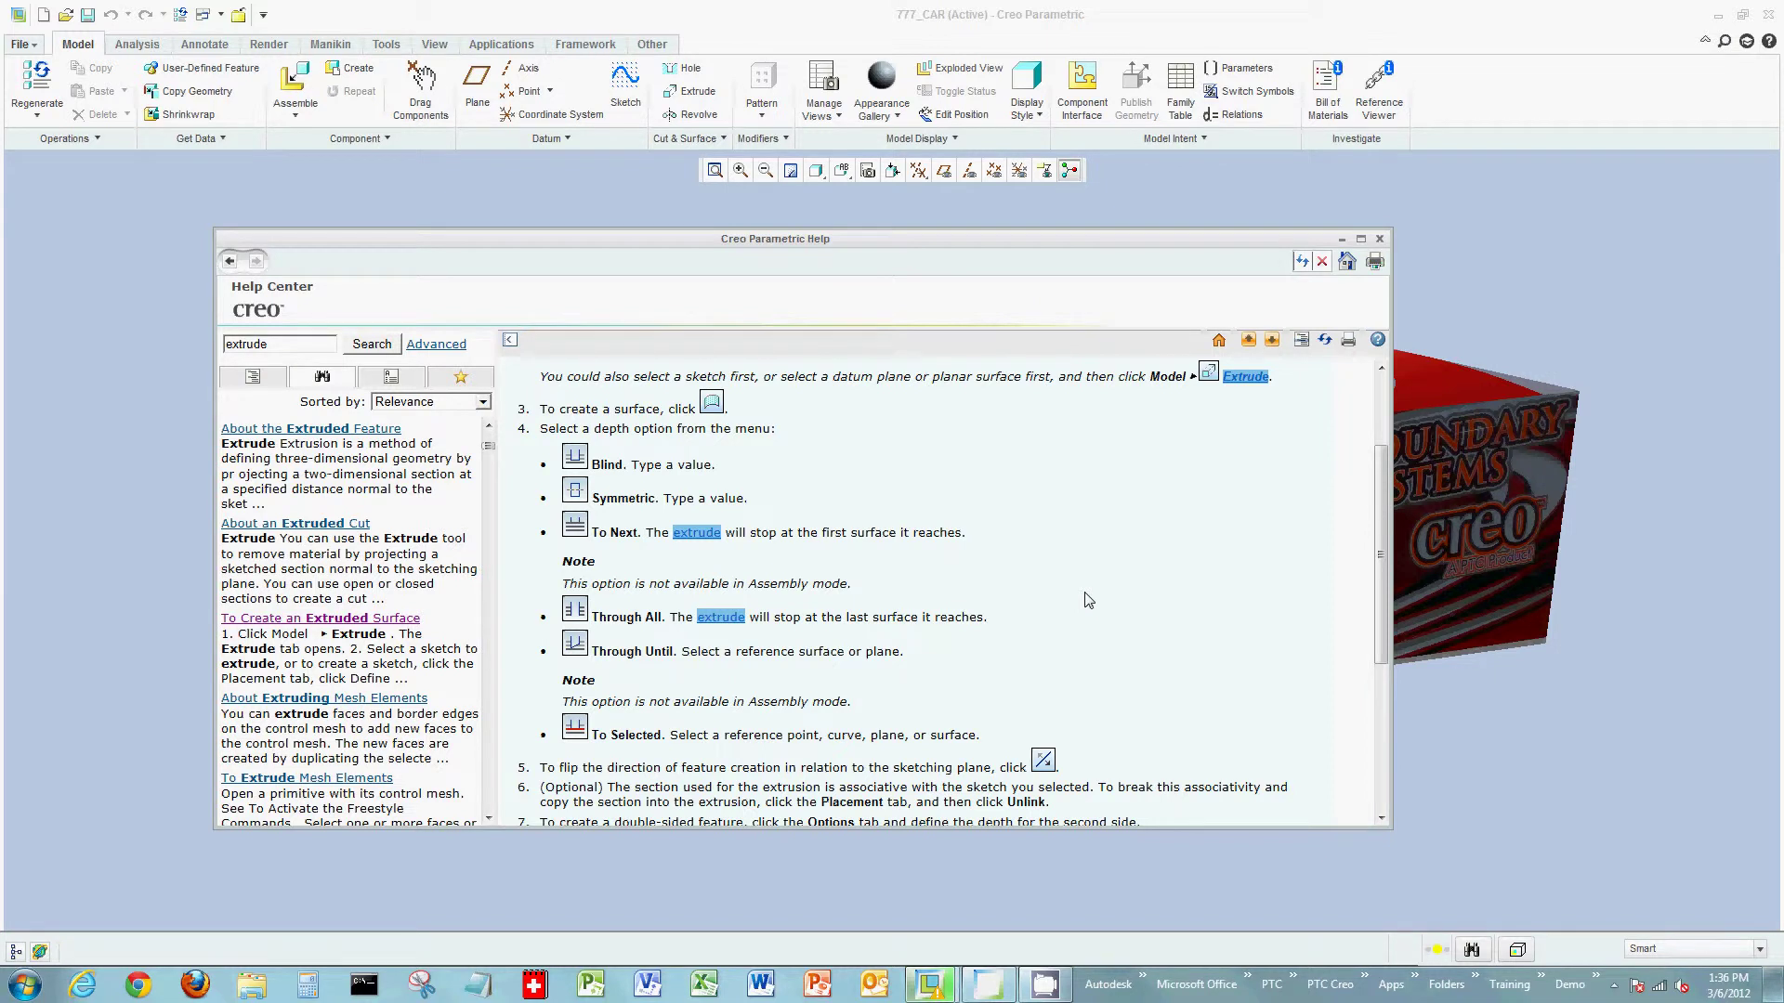
pyautogui.scroll(-6, 1089, 601)
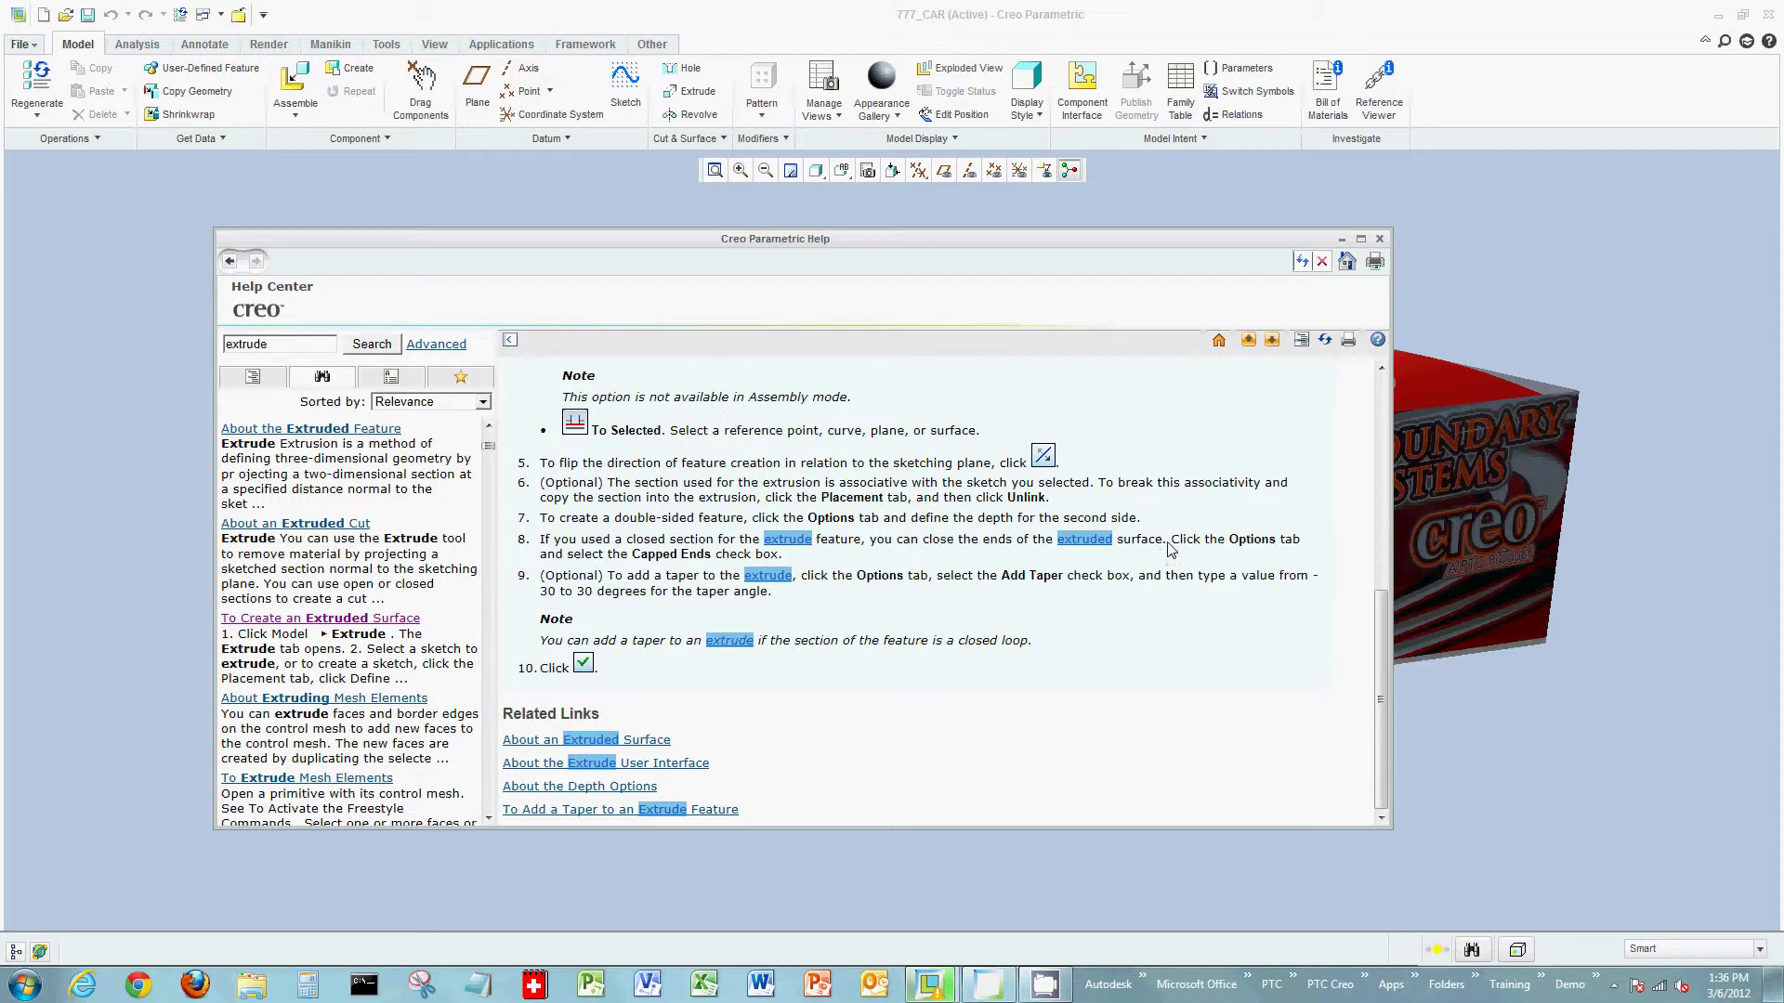
pyautogui.scroll(6, 1168, 550)
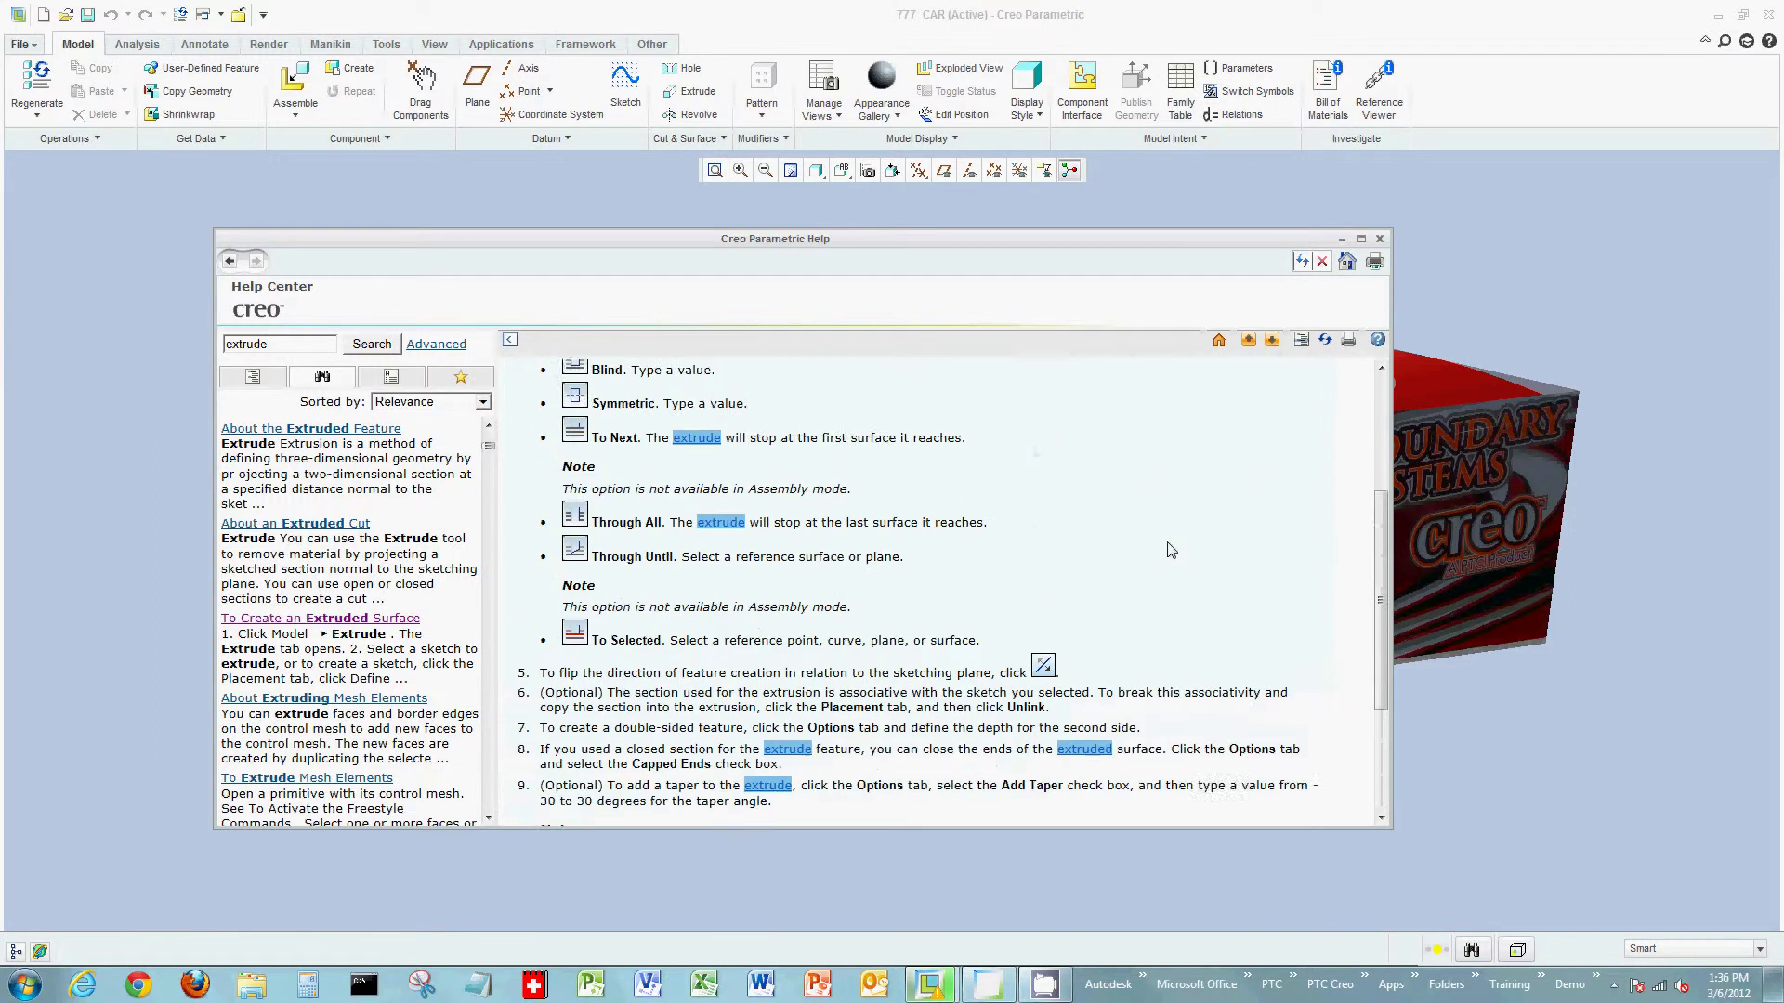
pyautogui.click(1378, 240)
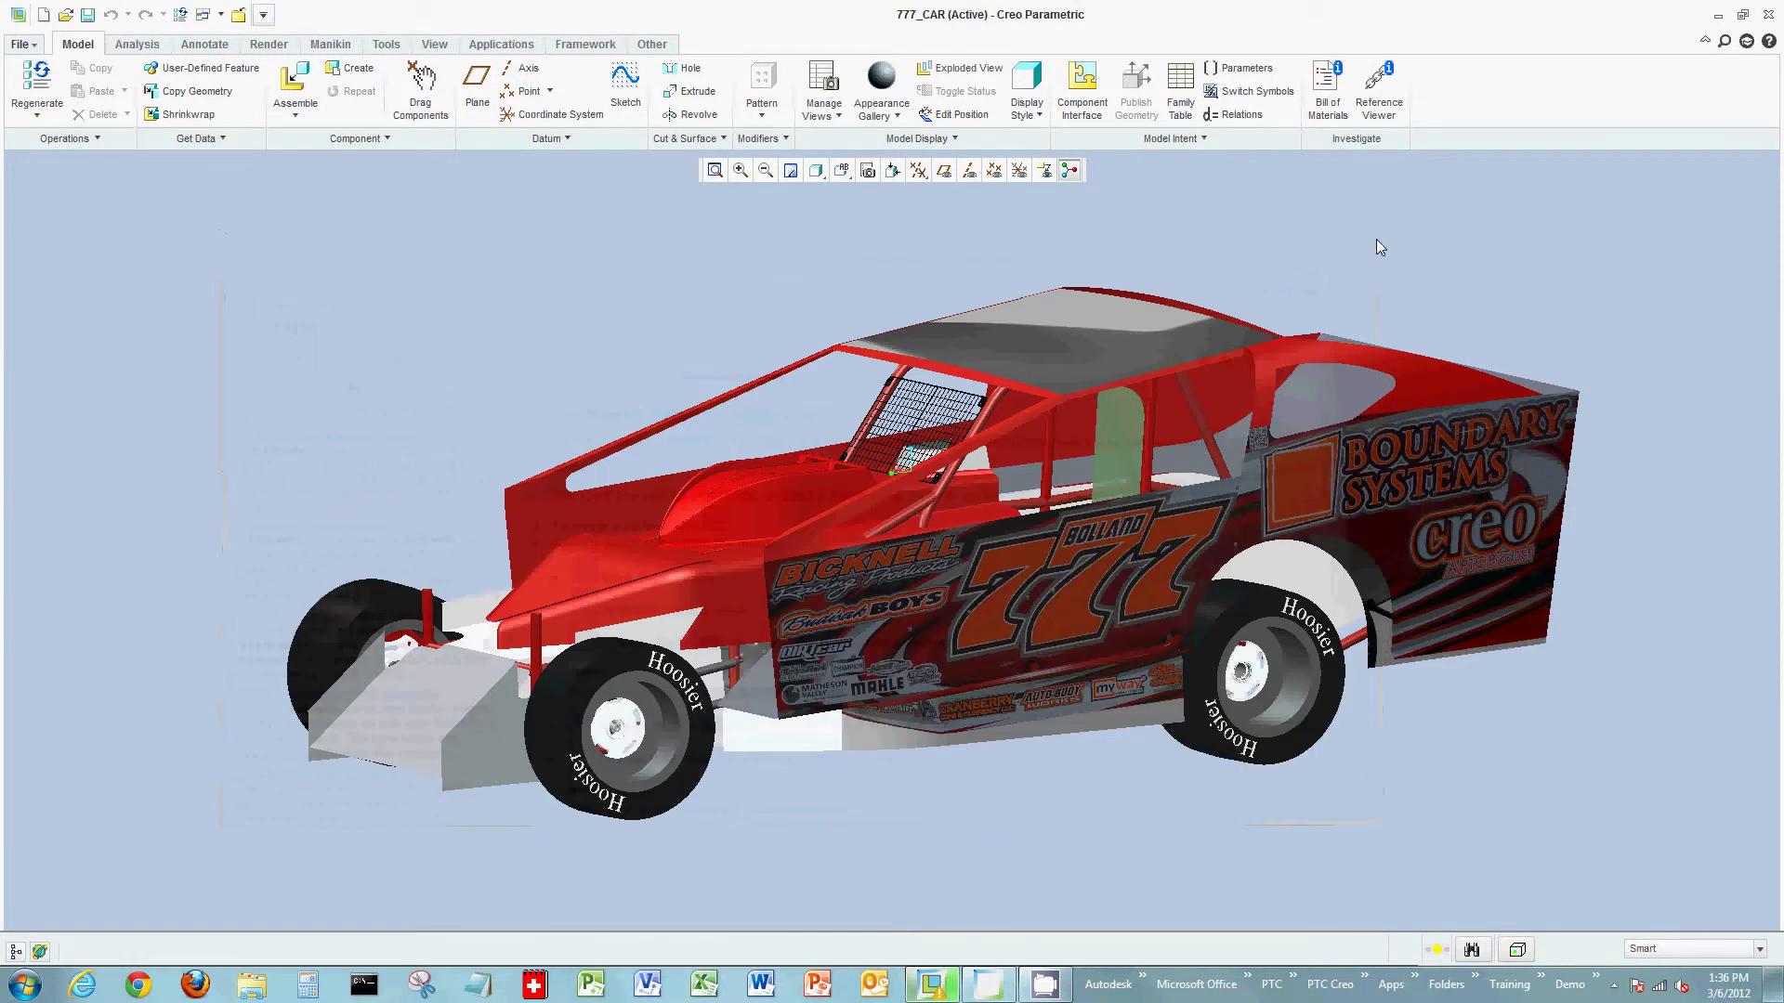
# Step: Show LearningConnector beside the 777_CAR assembly and start an Extrude feature
pyautogui.click(1747, 45)
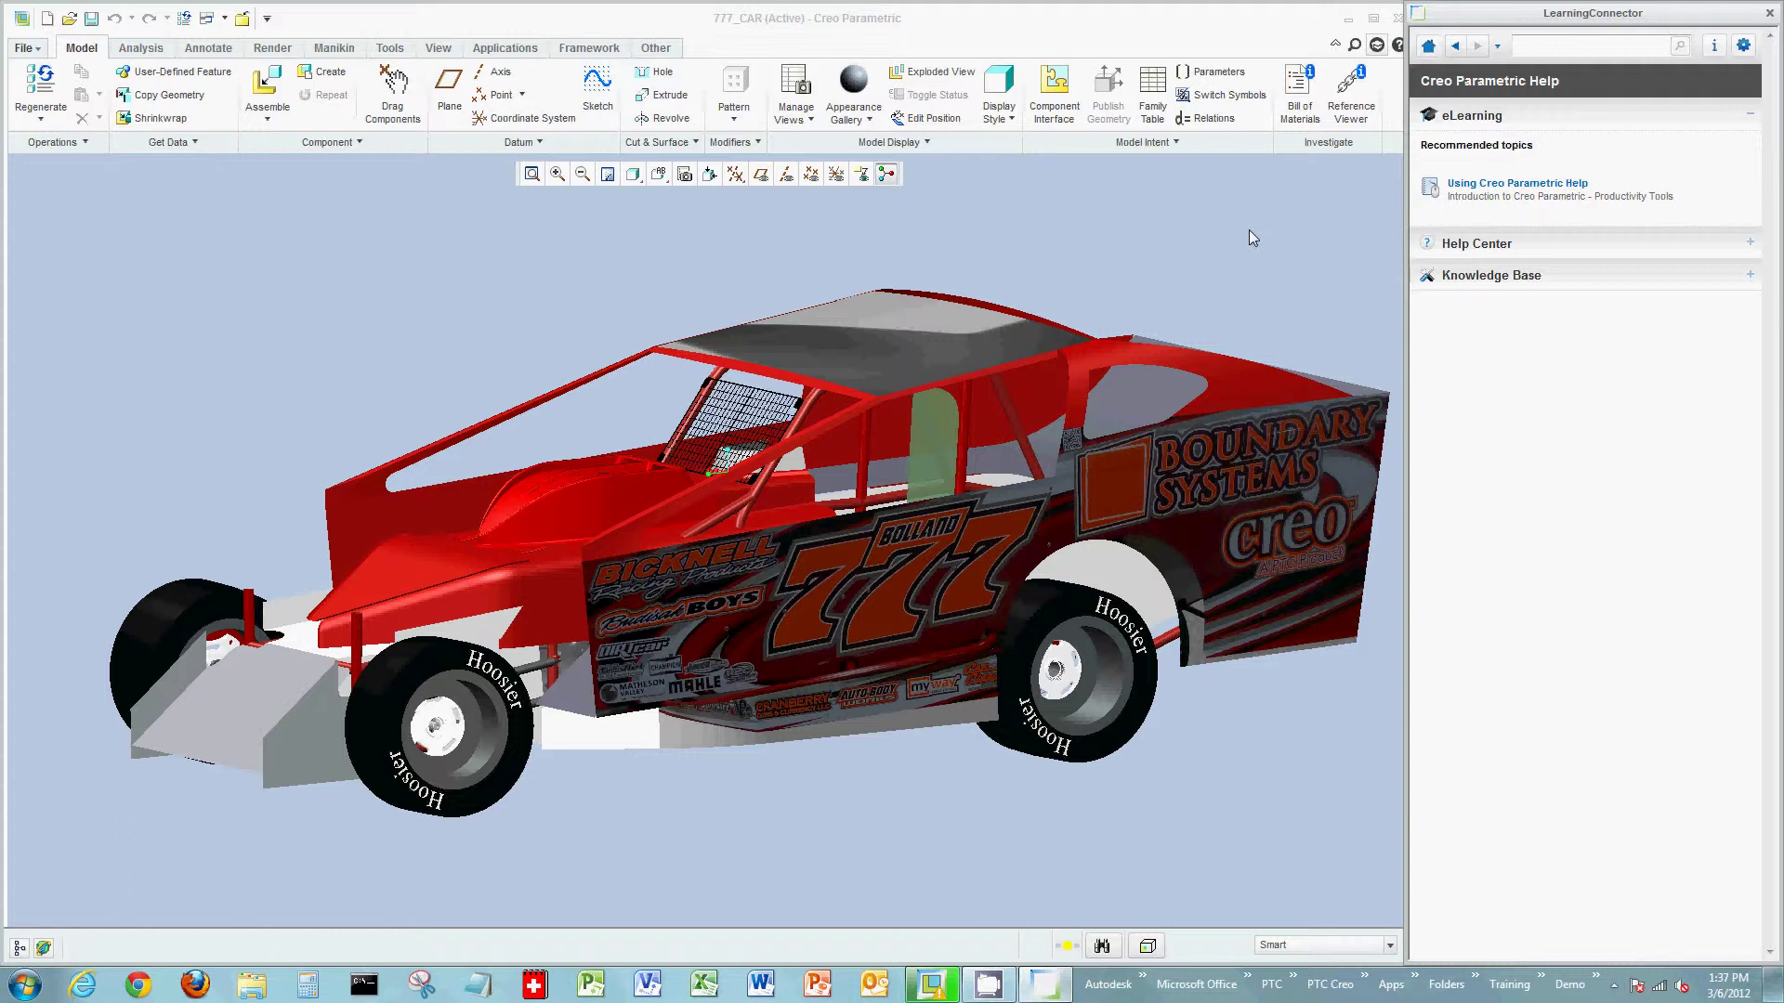
pyautogui.click(674, 96)
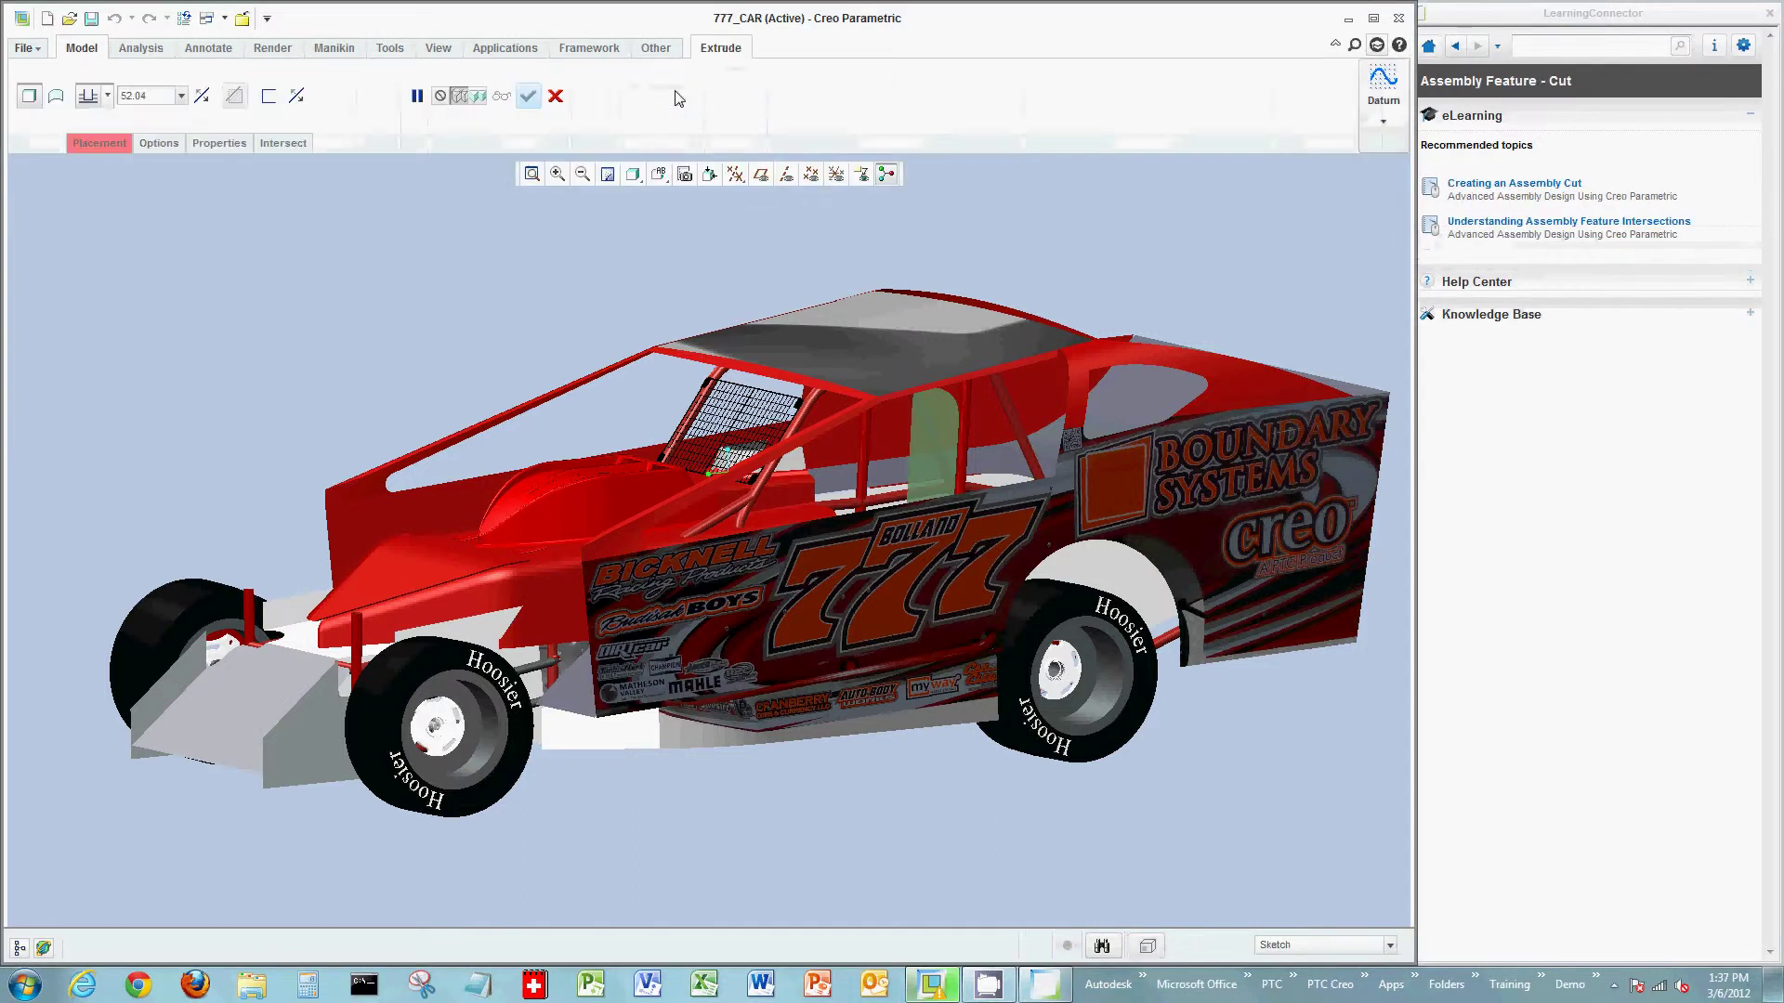
# Step: Restart Extrude, expand Knowledge Base, and open the 'Creating Solid Extrude Features' lesson
pyautogui.click(555, 97)
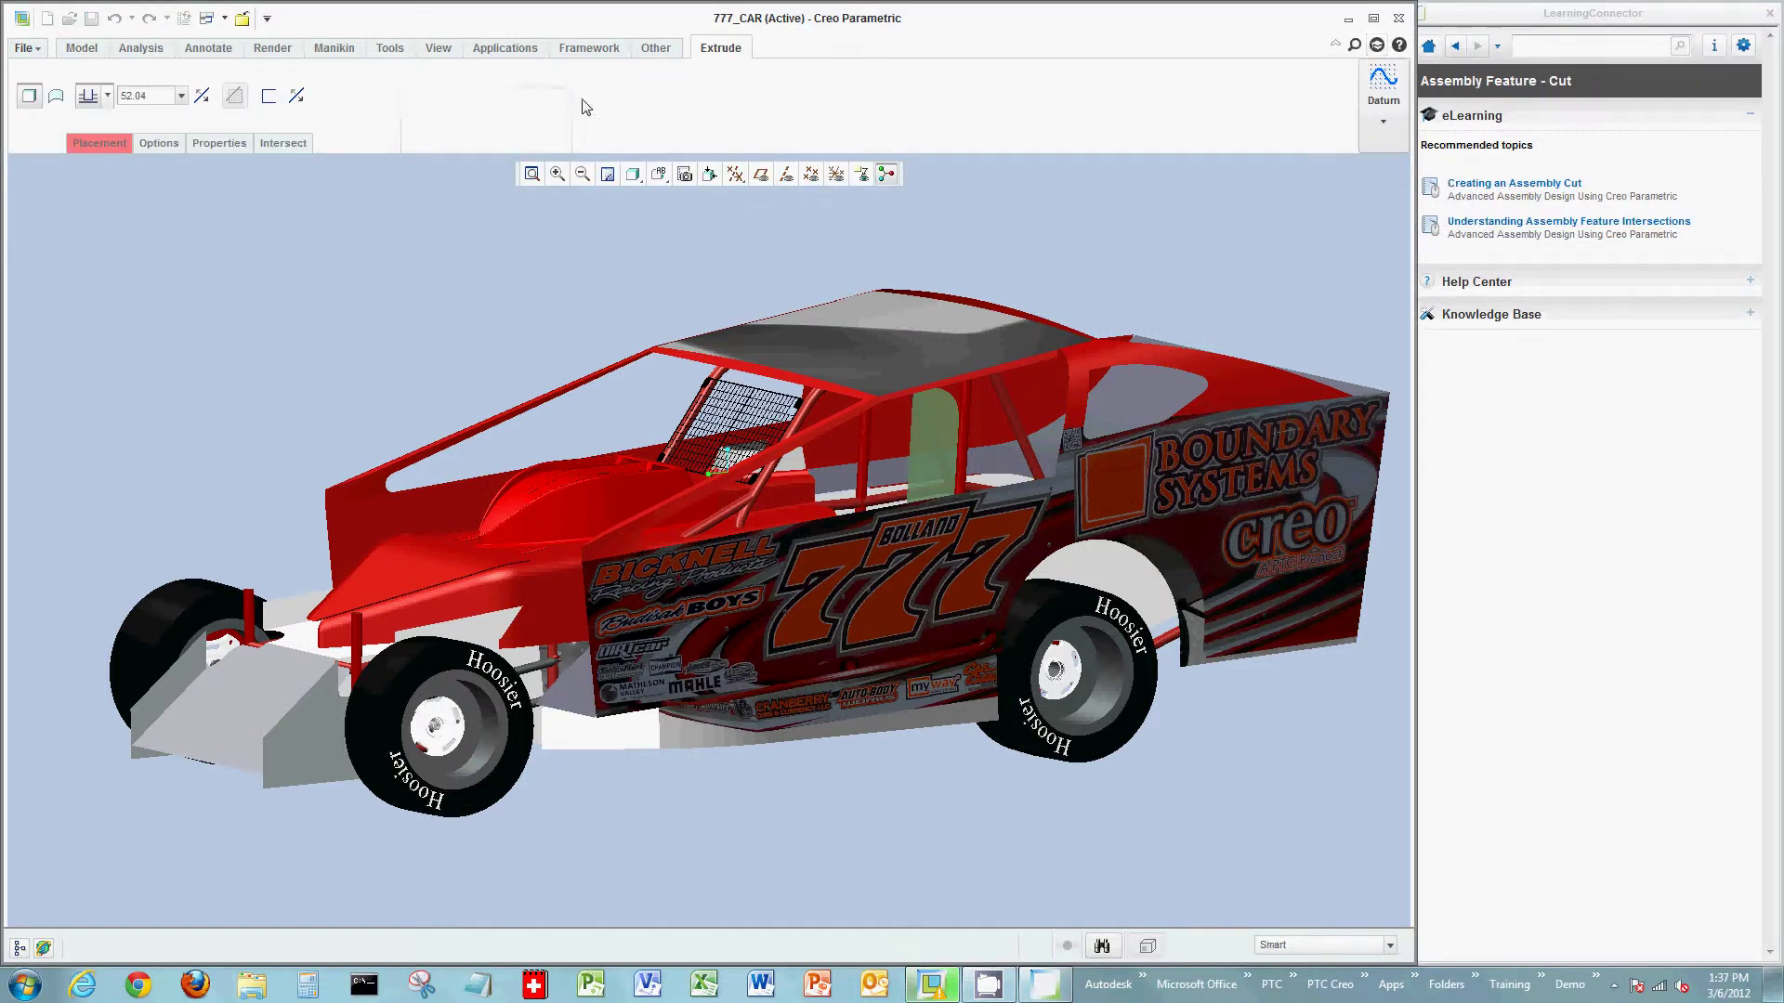
pyautogui.click(673, 113)
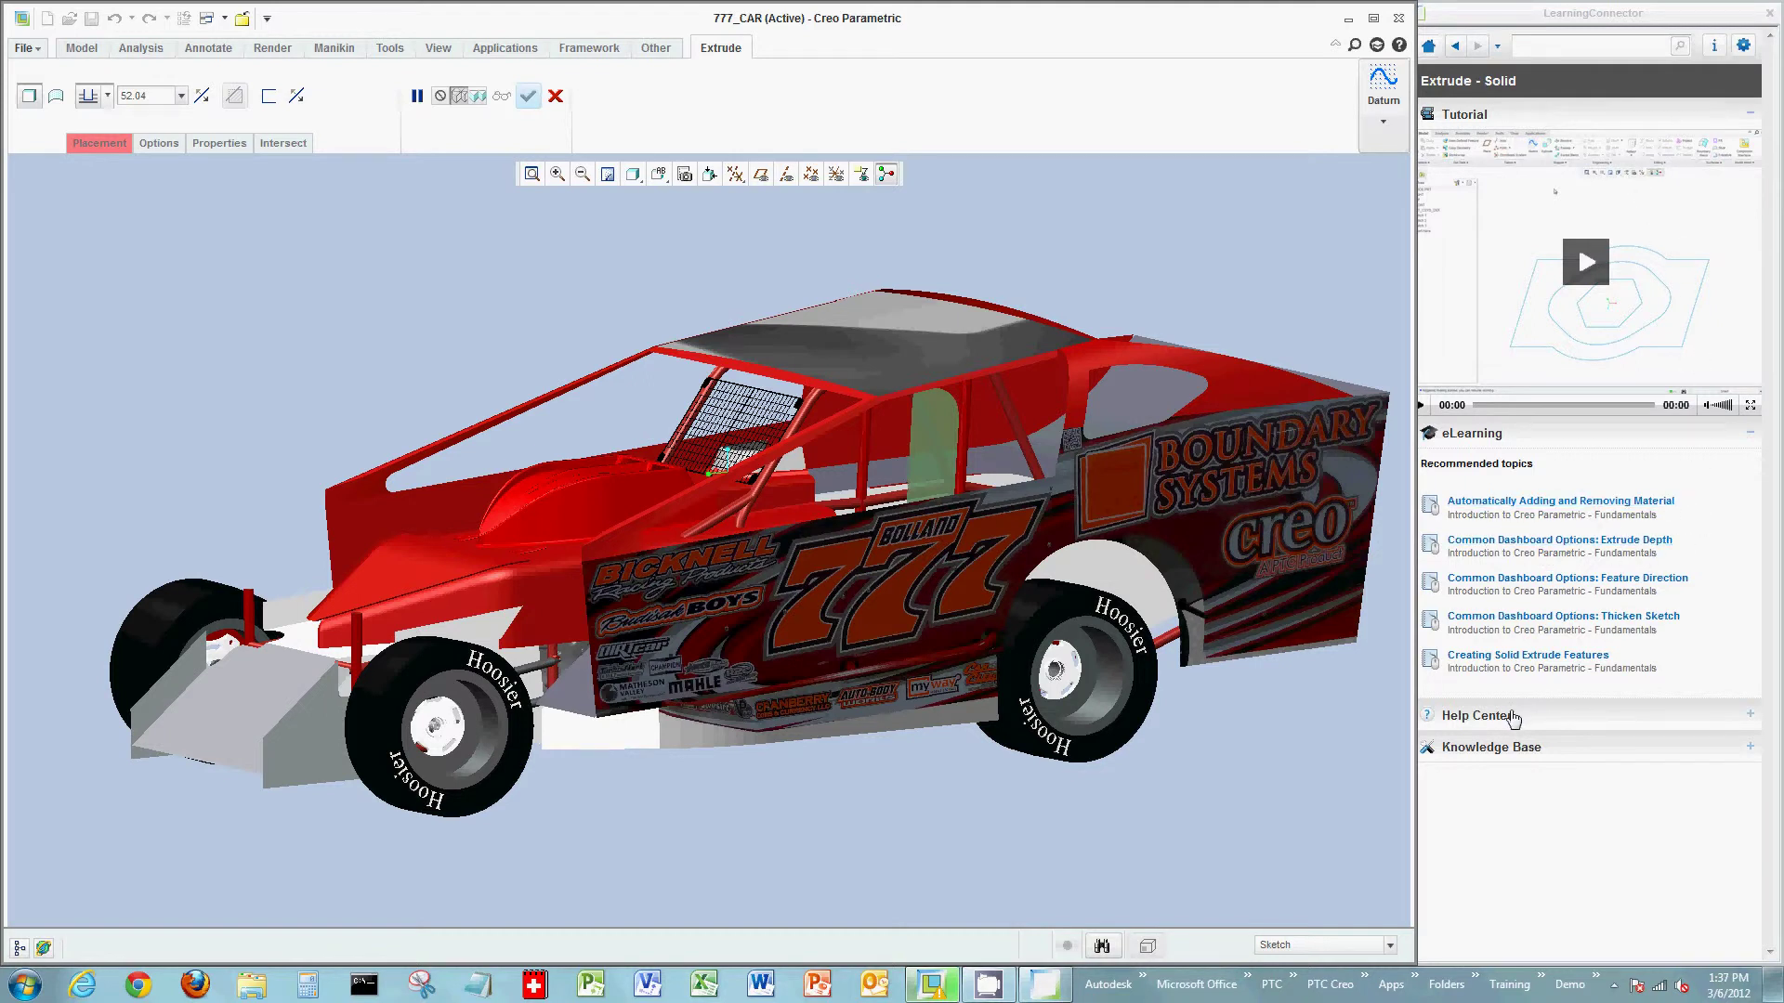
pyautogui.click(1513, 749)
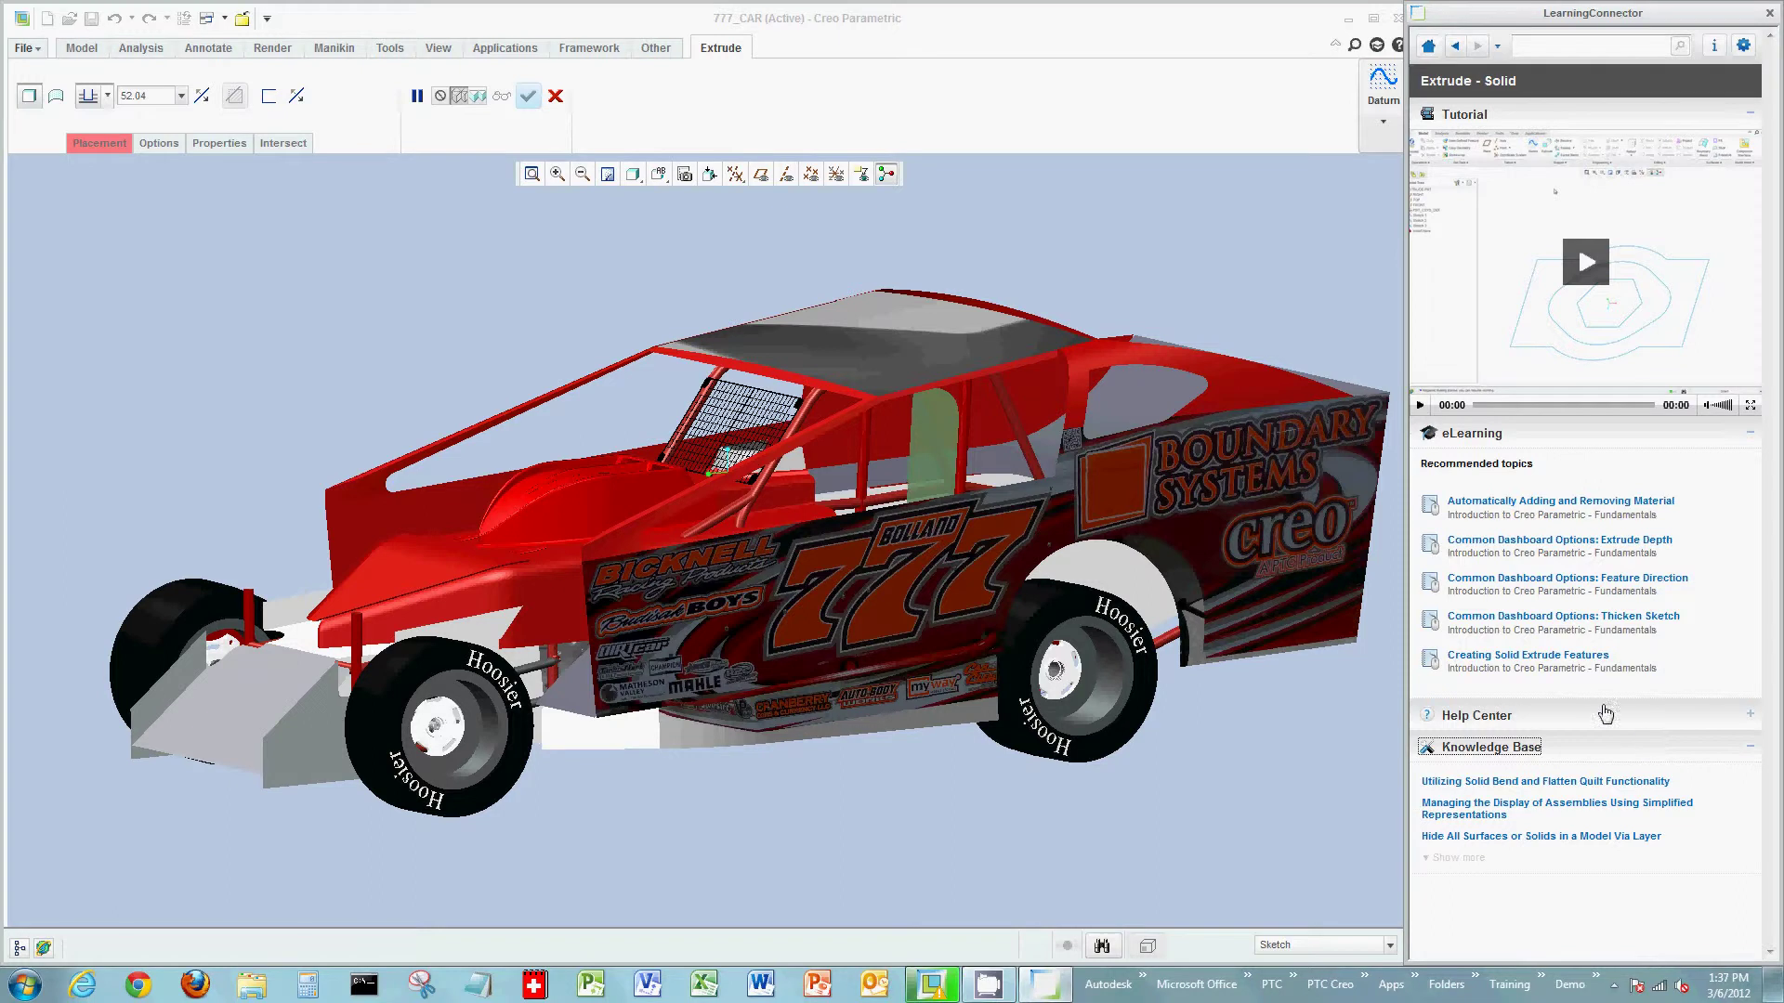
pyautogui.click(1577, 657)
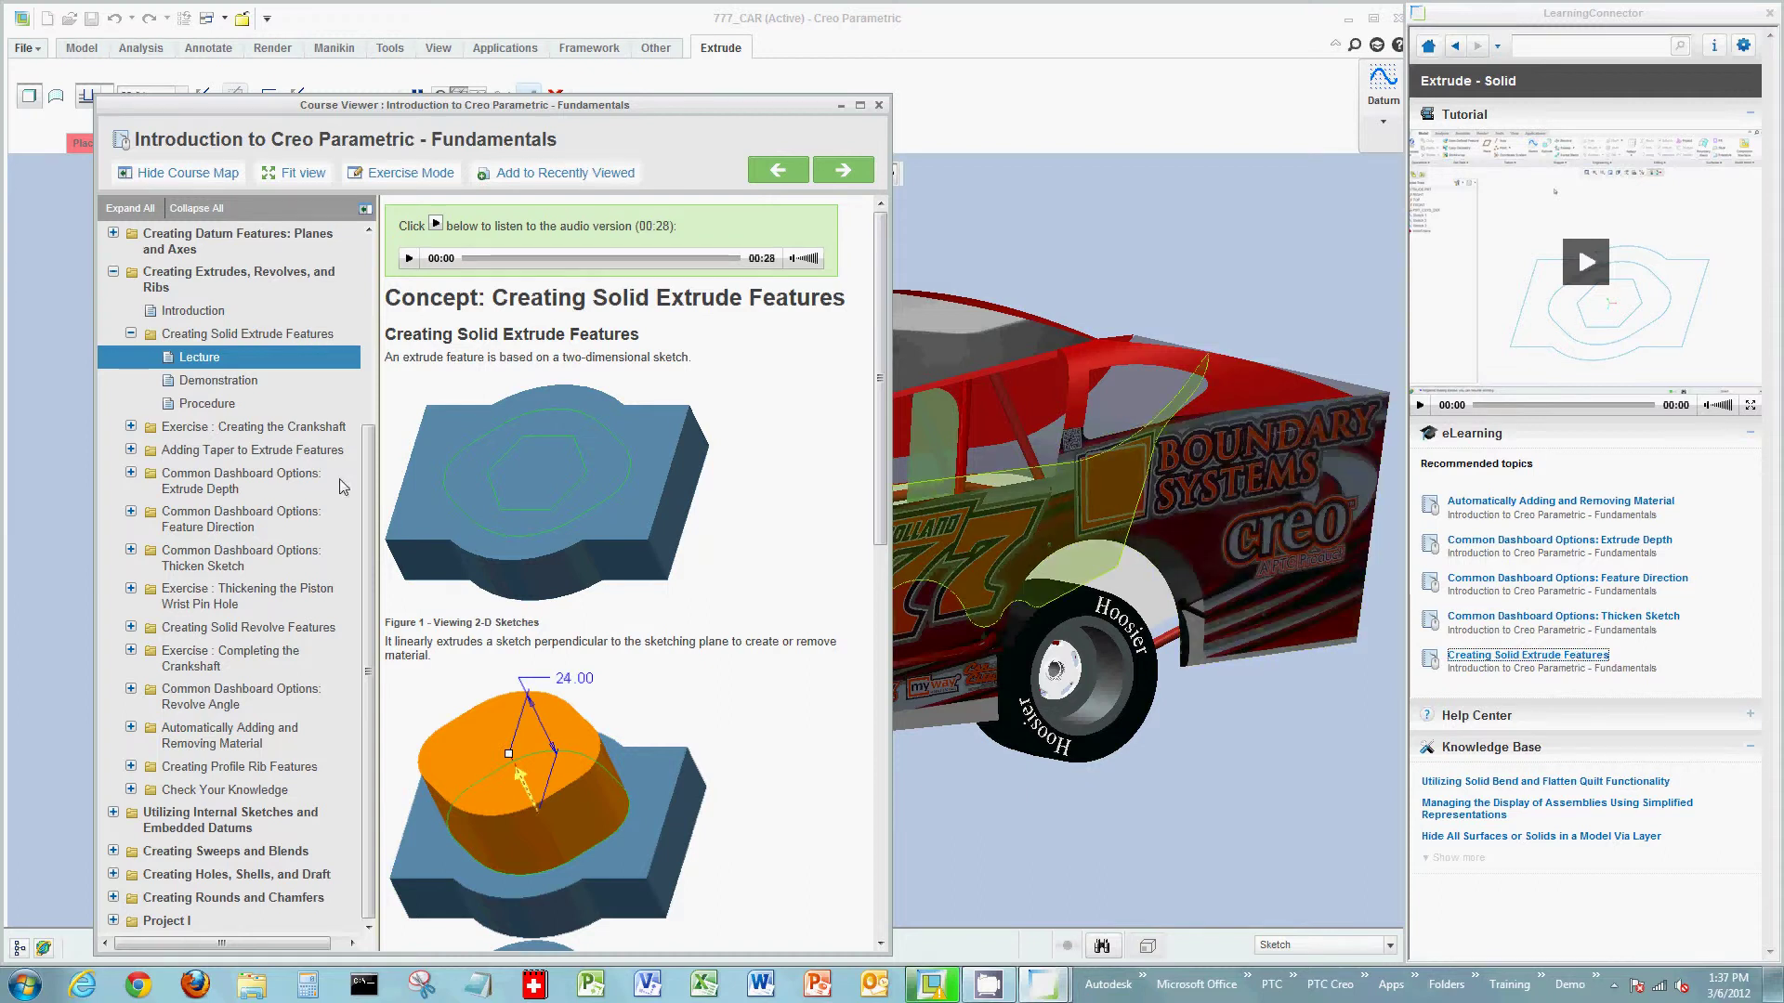
# Step: Show the lesson's Procedure page, then close the Course Viewer
pyautogui.click(216, 405)
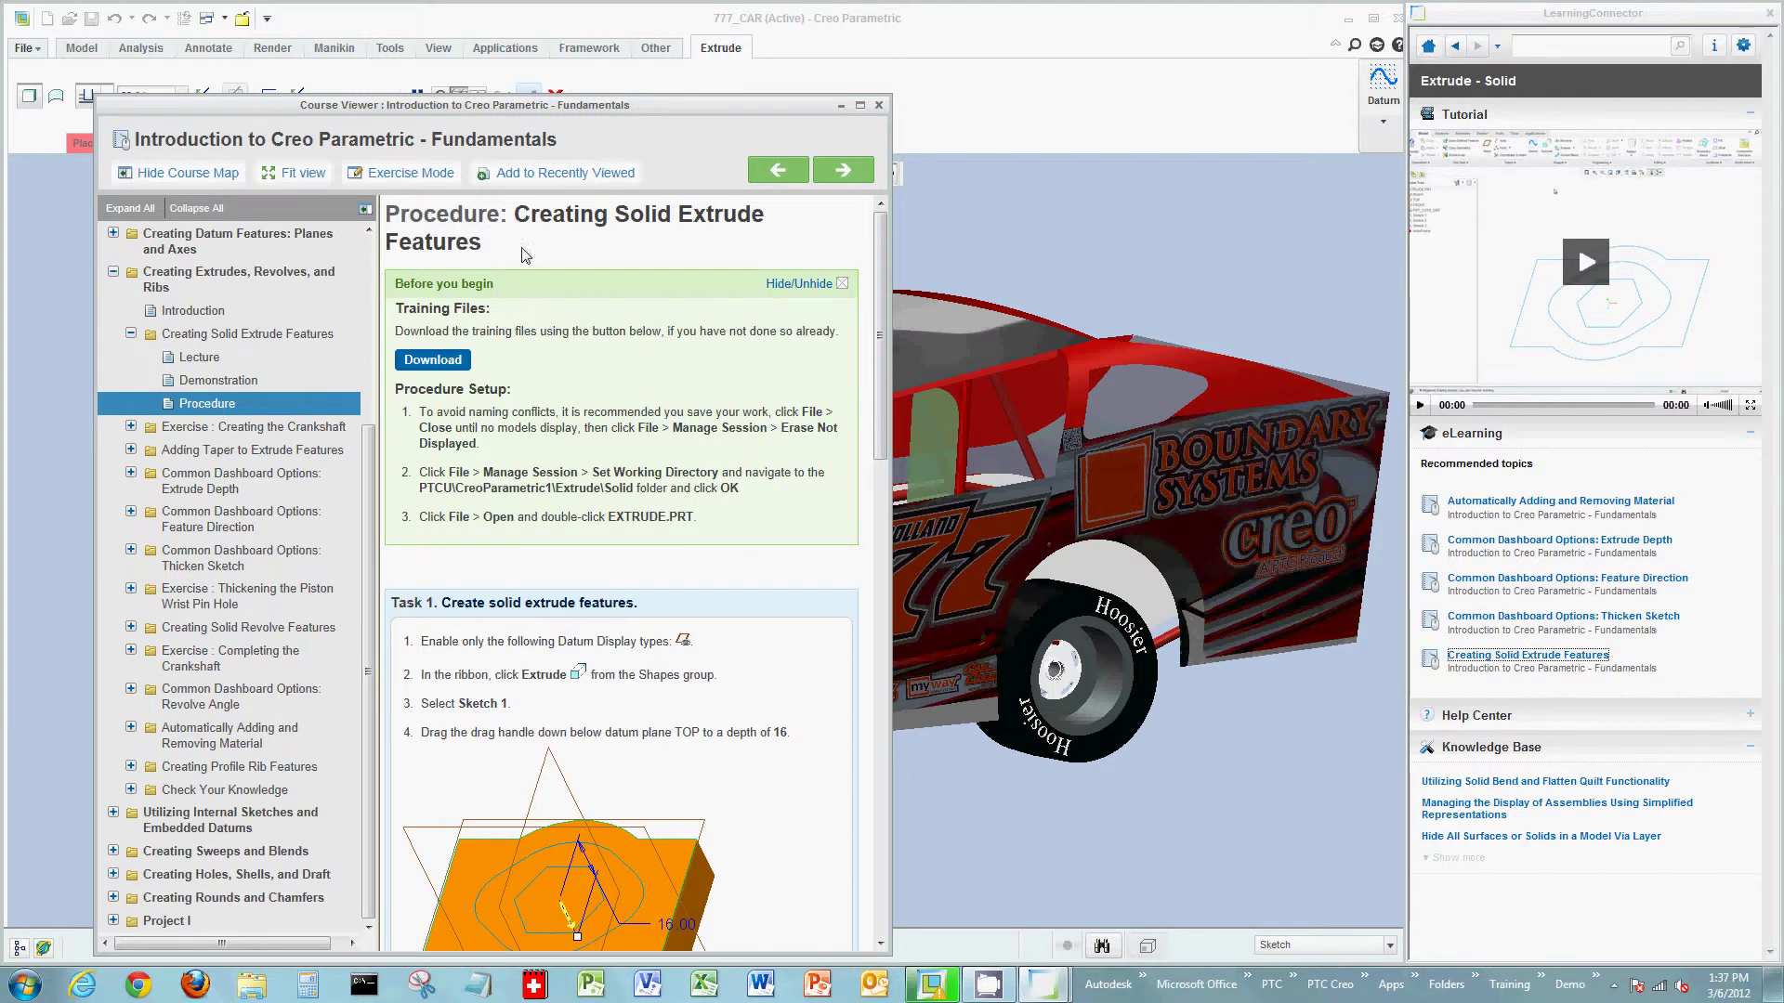
pyautogui.click(878, 105)
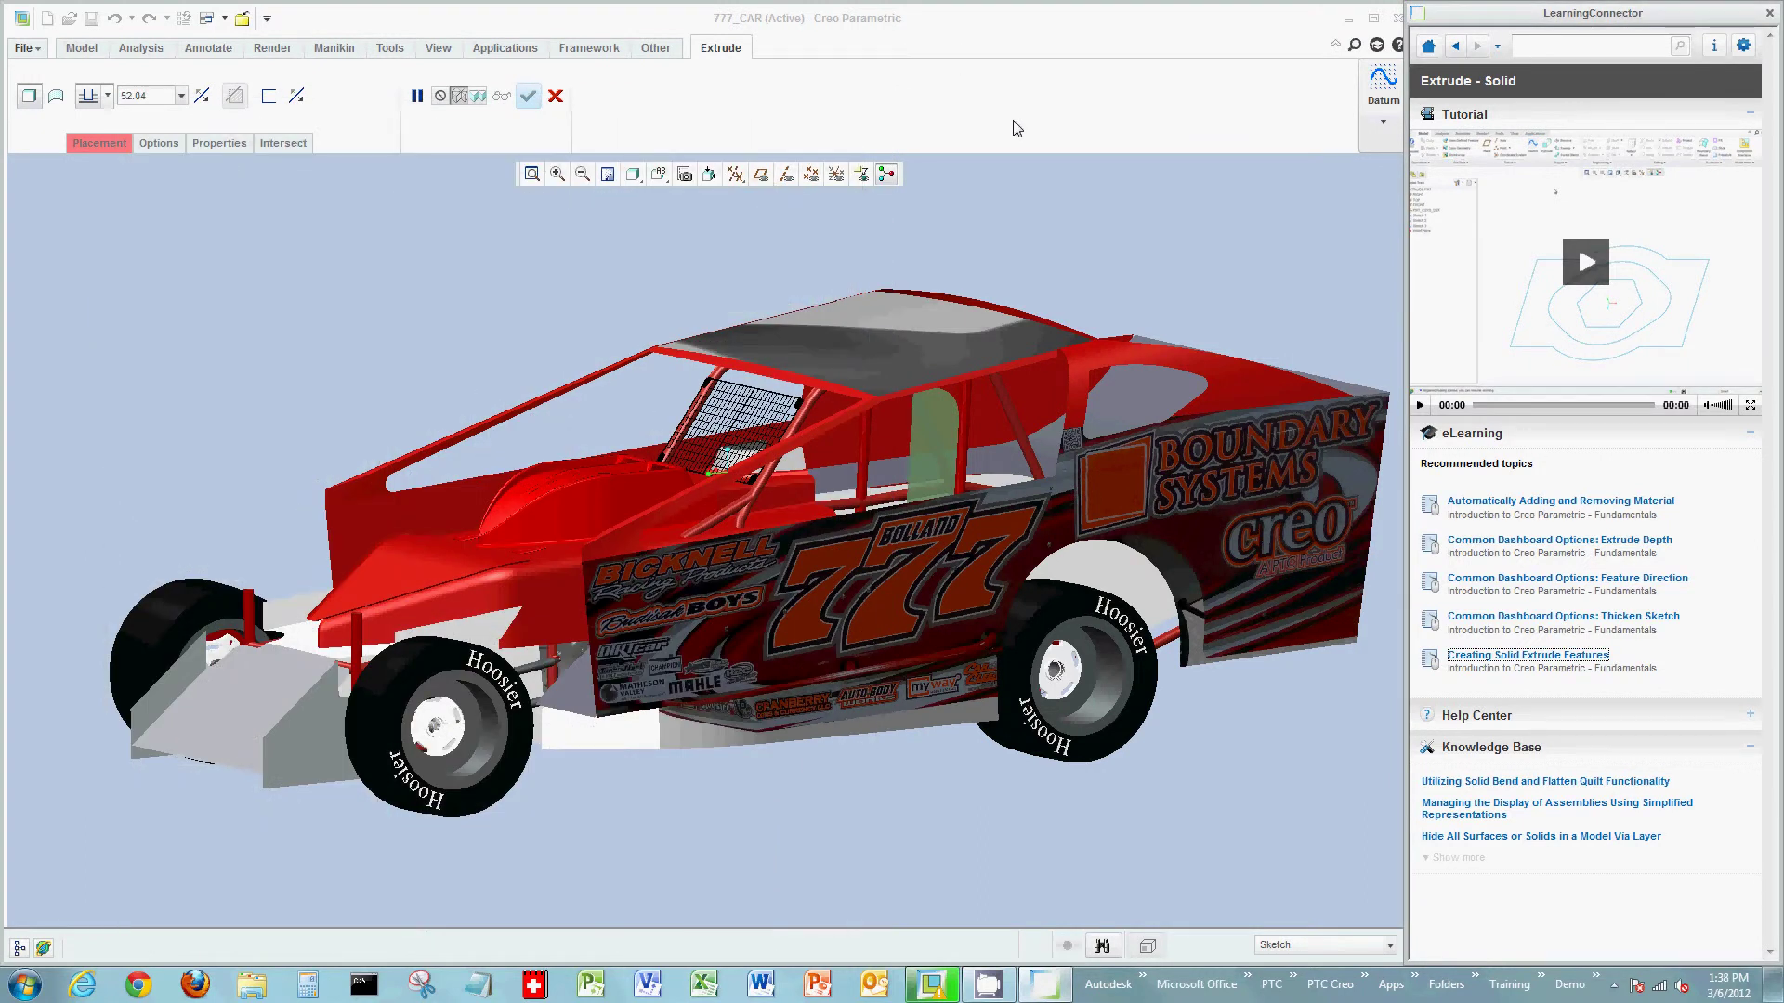
# Step: Cancel the Extrude, start a new Sketch, and move the Sketch dialog left
pyautogui.click(555, 96)
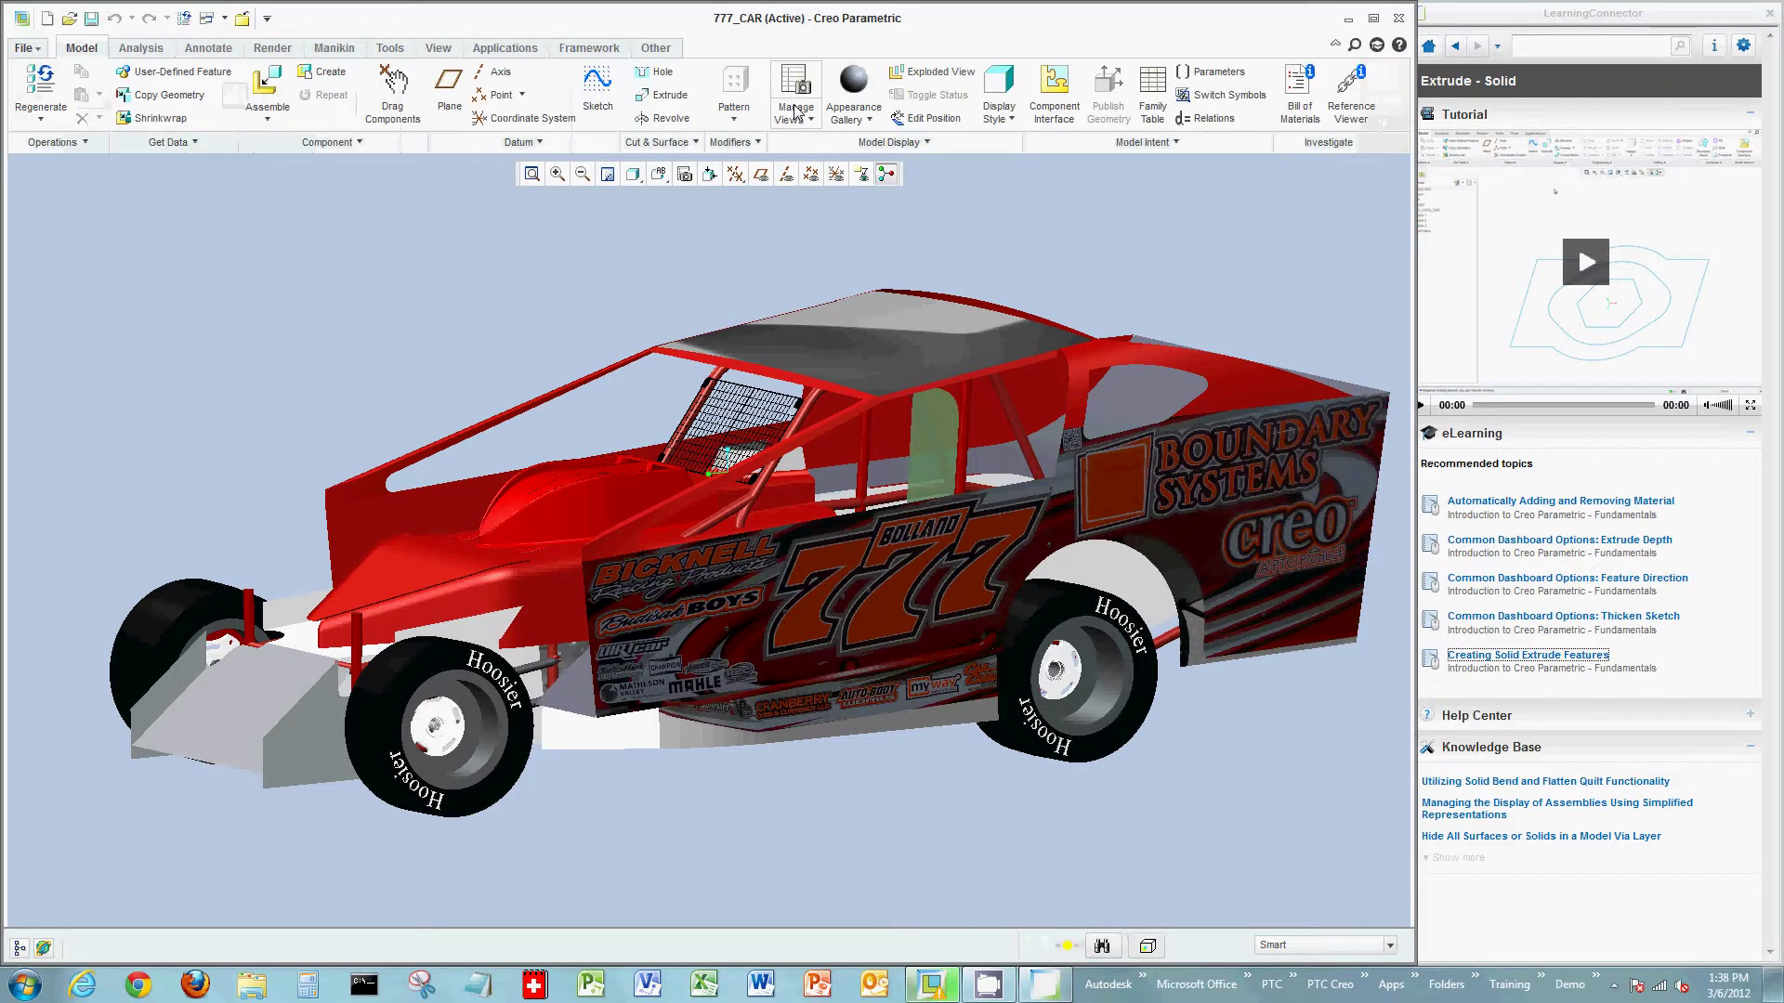
pyautogui.click(600, 110)
pyautogui.moveTo(1579, 169); pyautogui.dragTo(1251, 167)
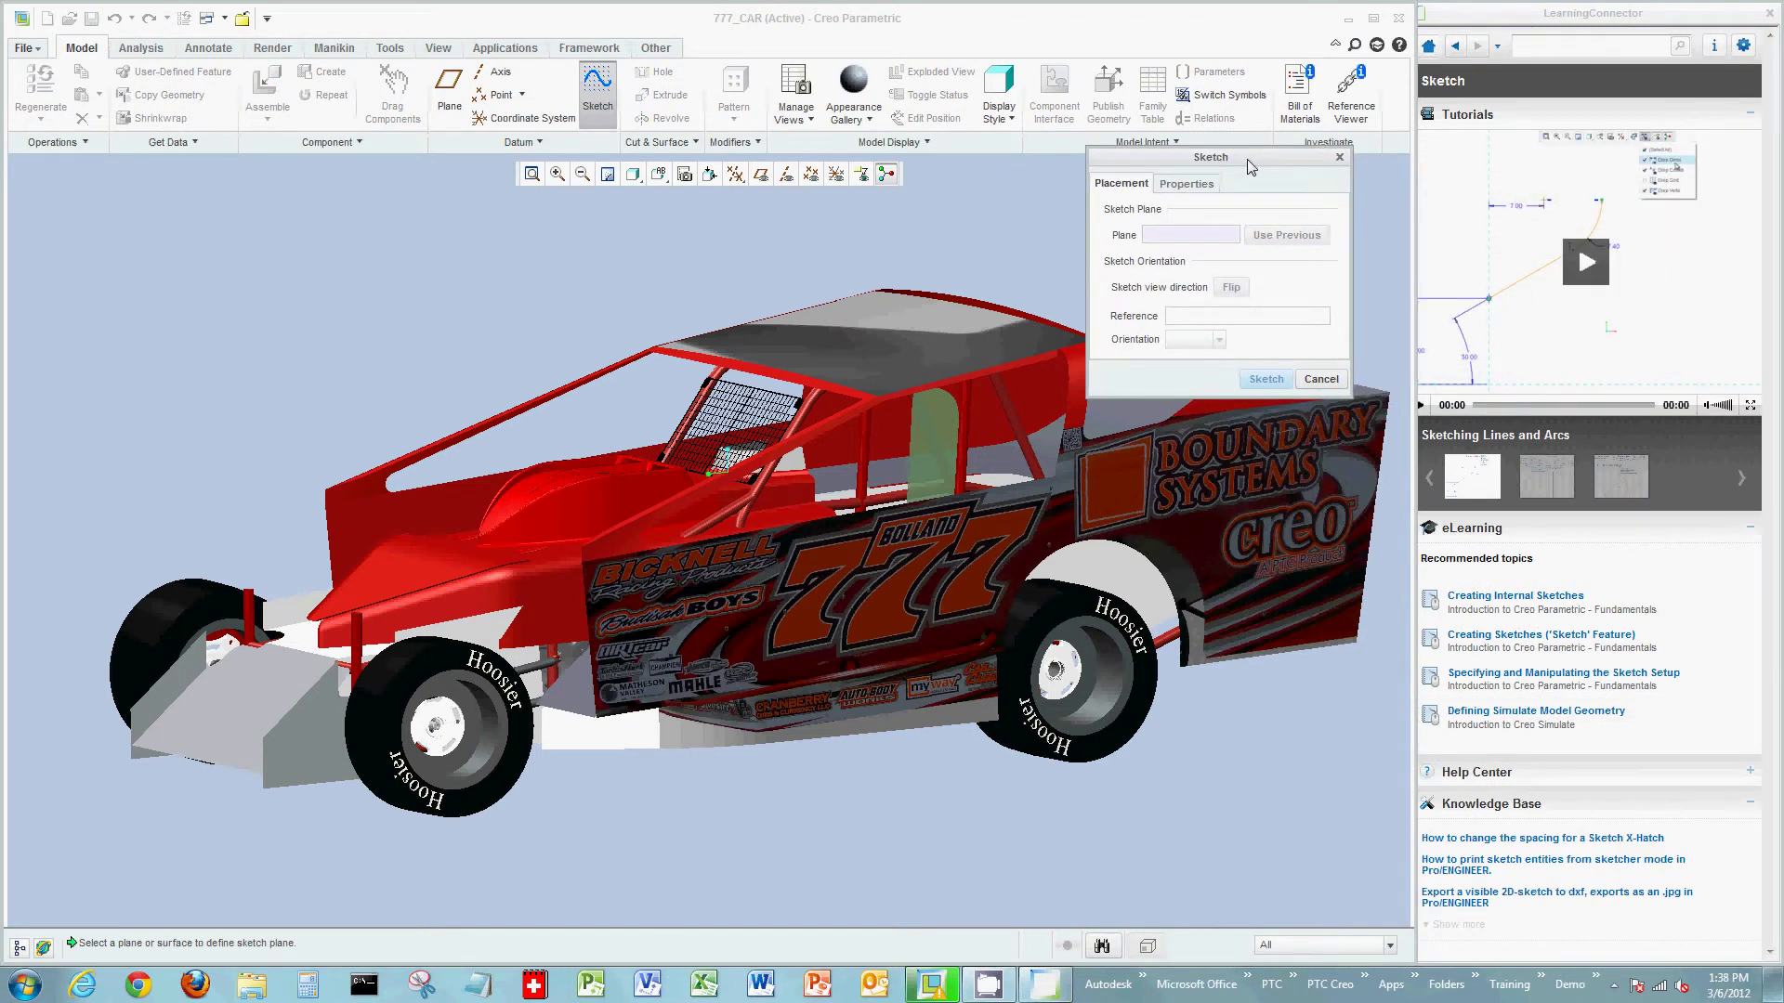
# Step: Cancel the Sketch dialog and maximize the Creo window
pyautogui.click(1322, 379)
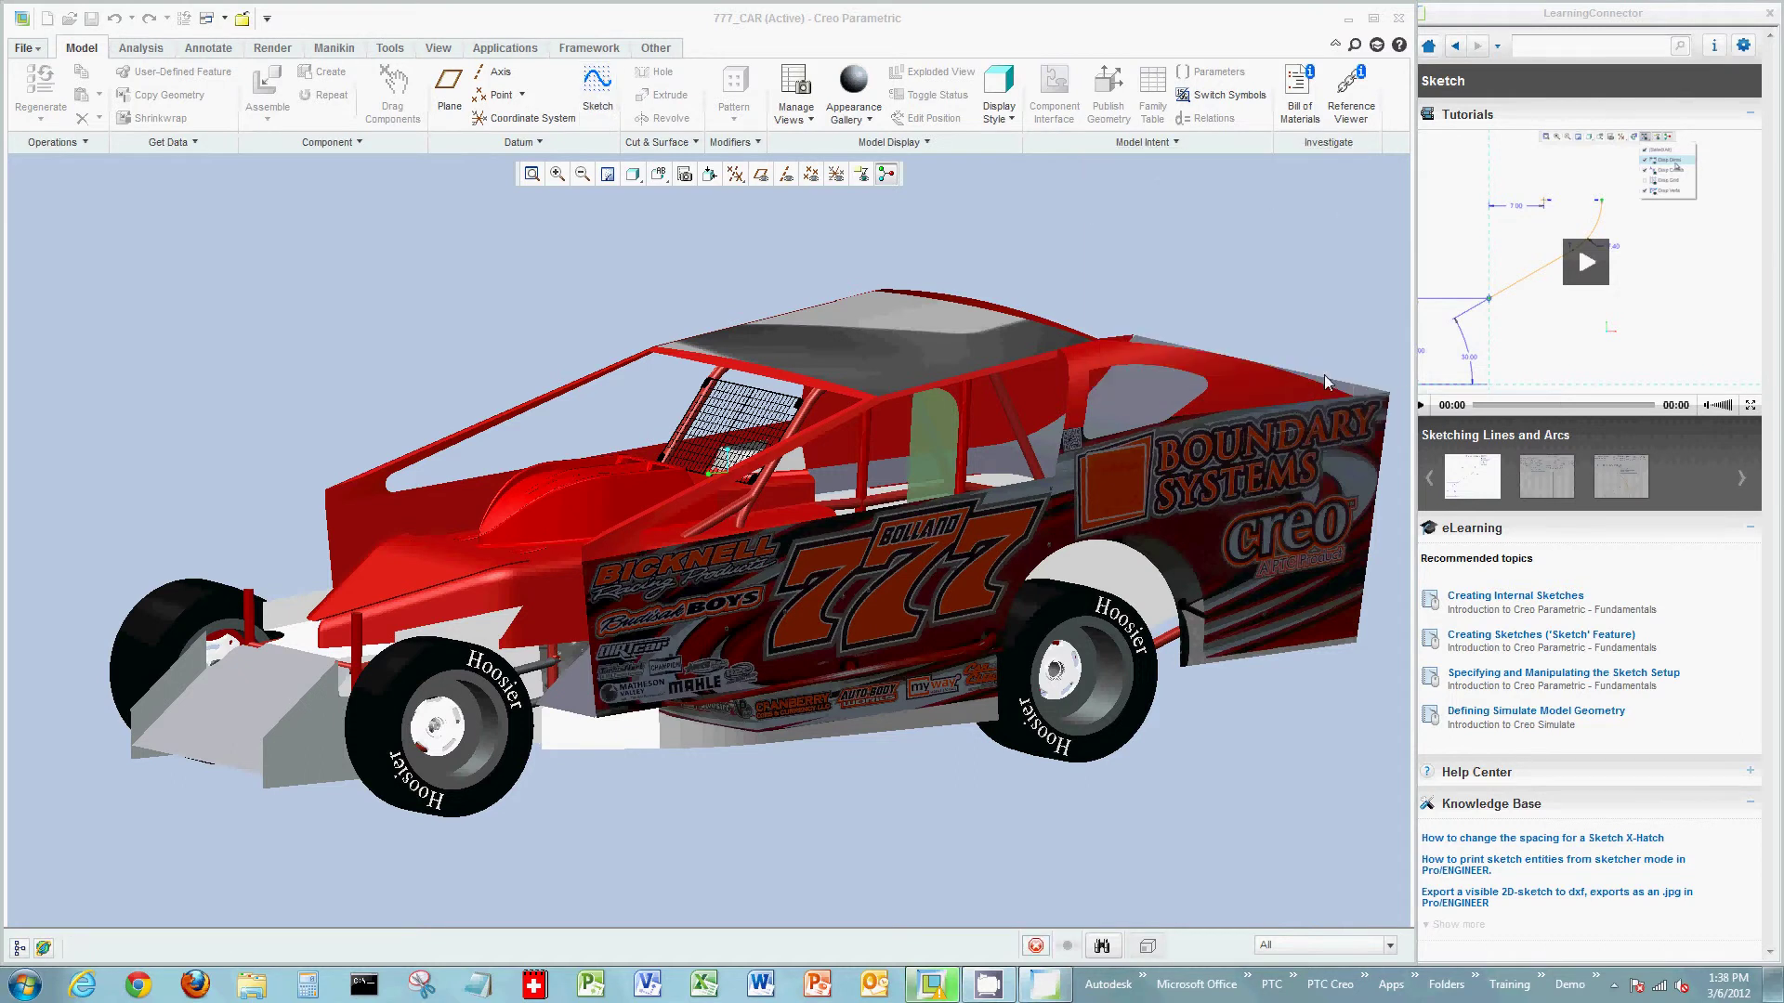
pyautogui.click(1373, 18)
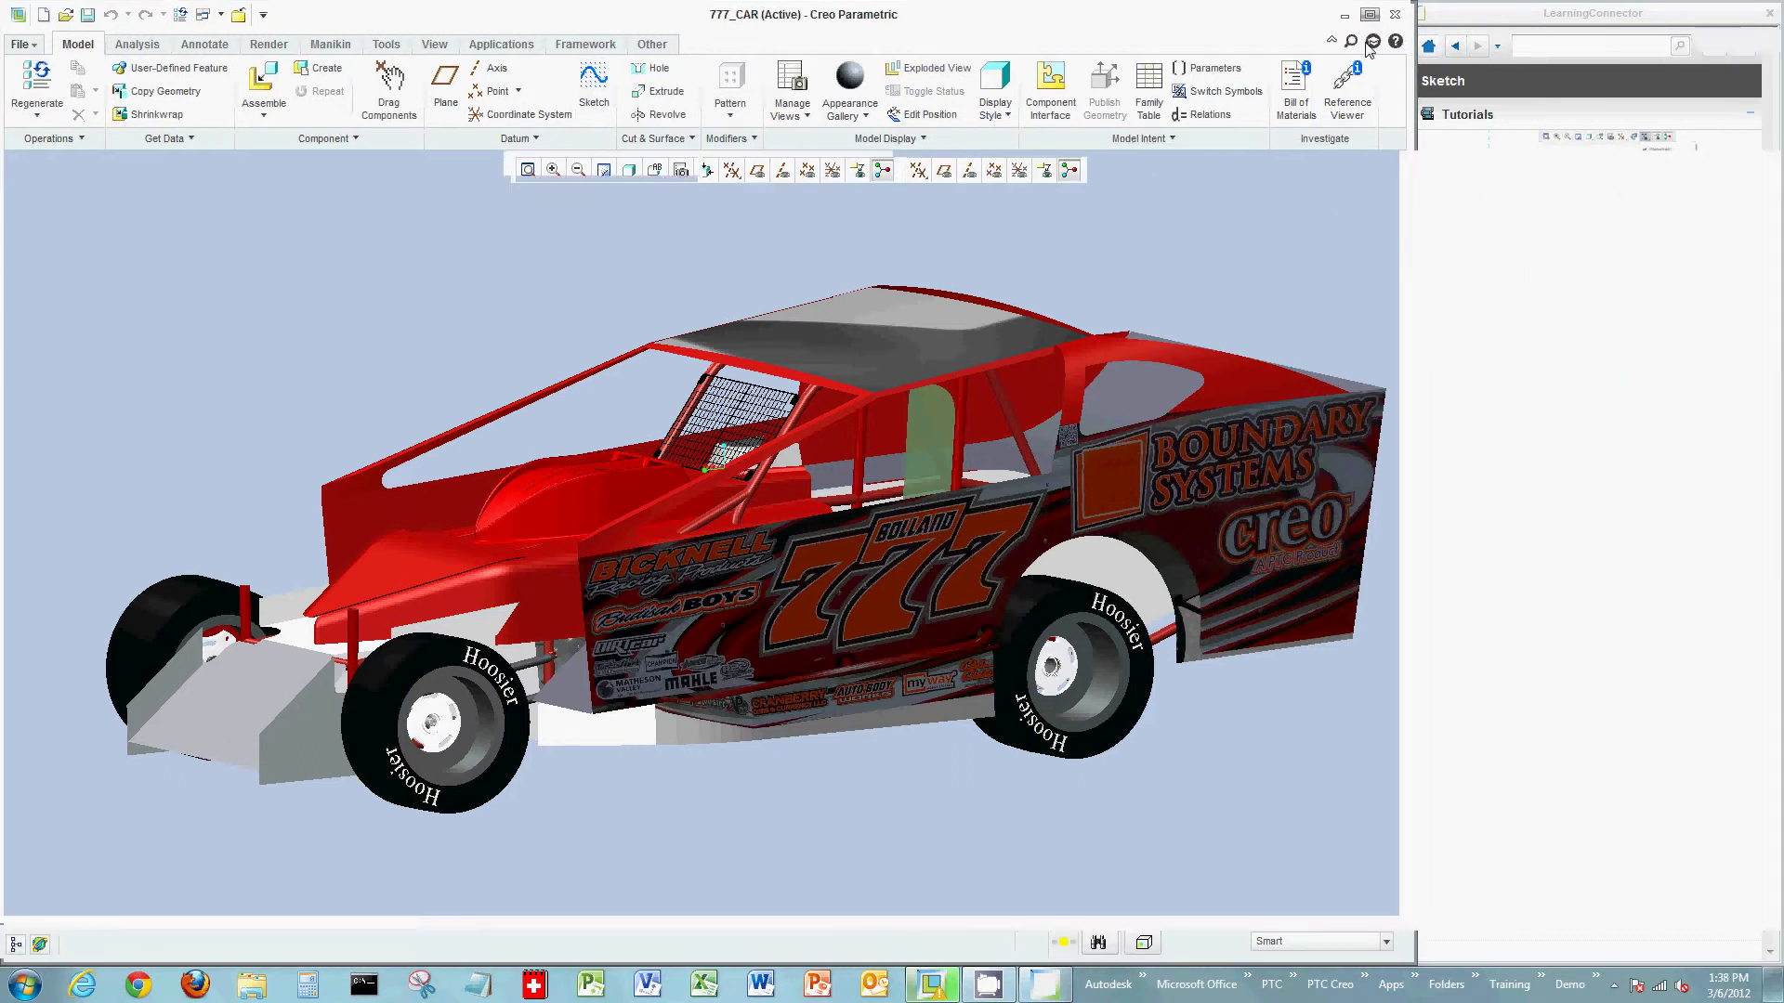